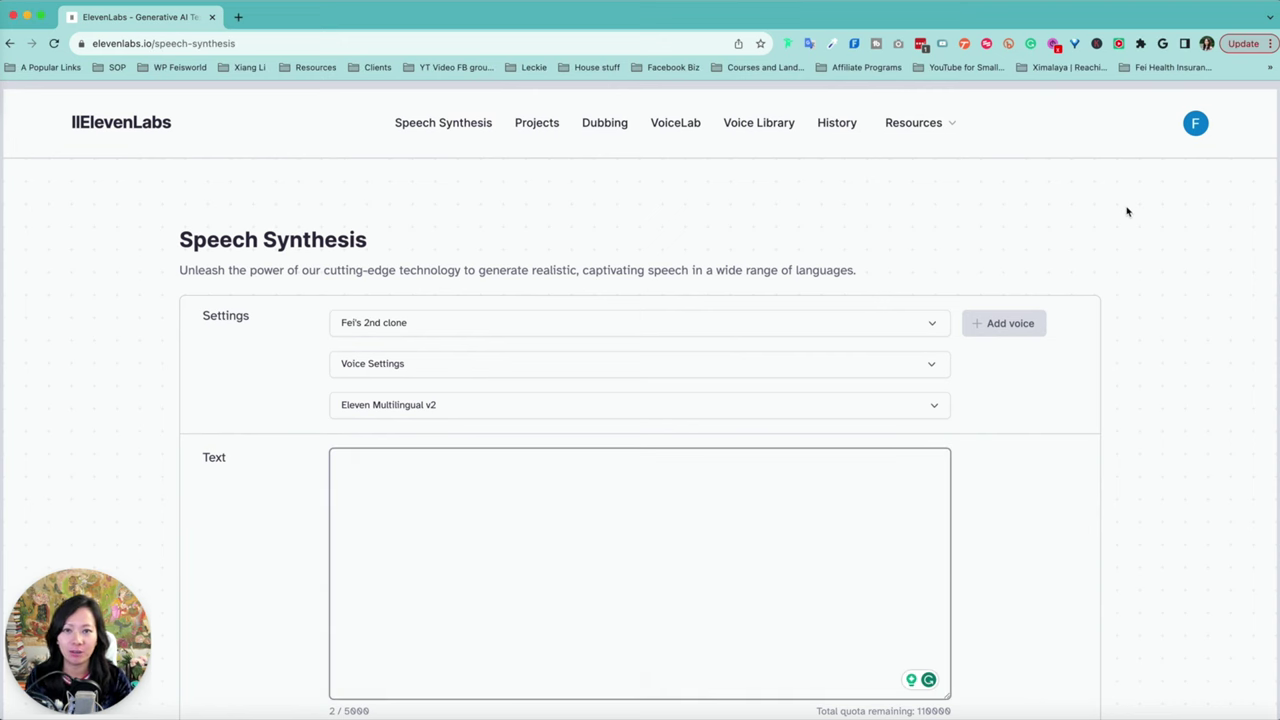
# Step: Open Speech Synthesis with a cloned voice selected and the Eleven Multilingual v2 model
pyautogui.click(443, 122)
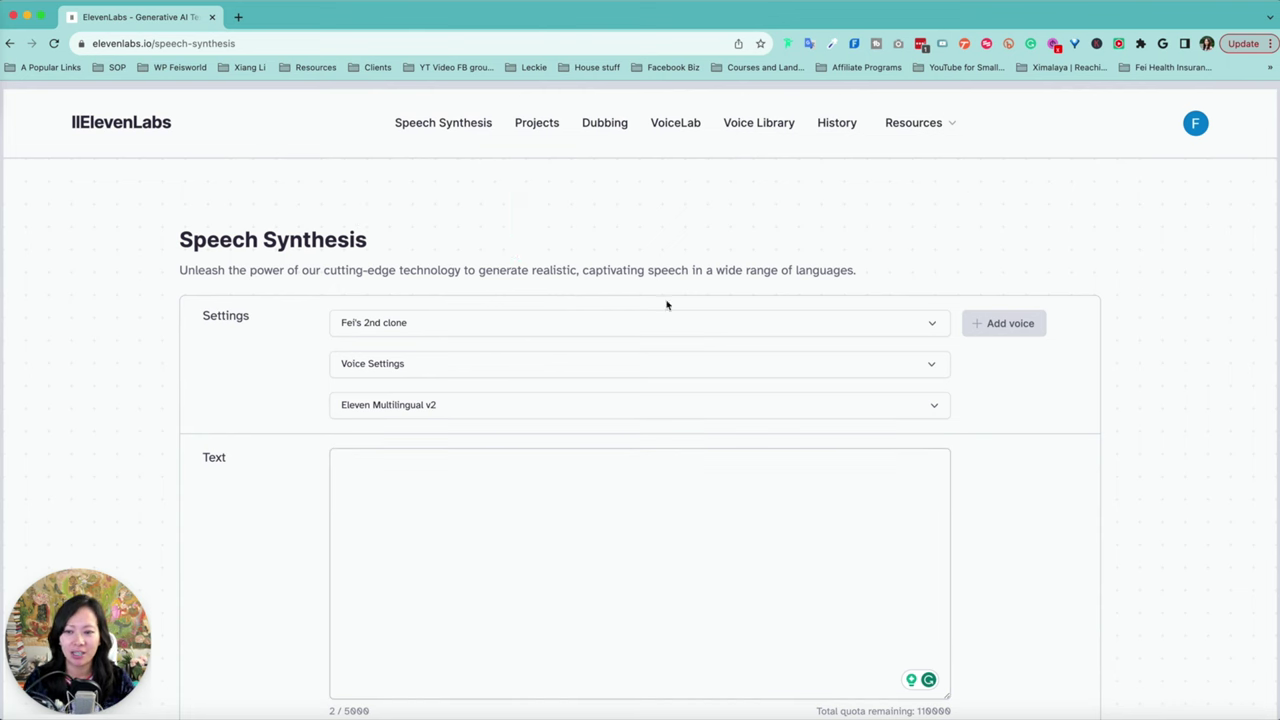
pyautogui.click(606, 326)
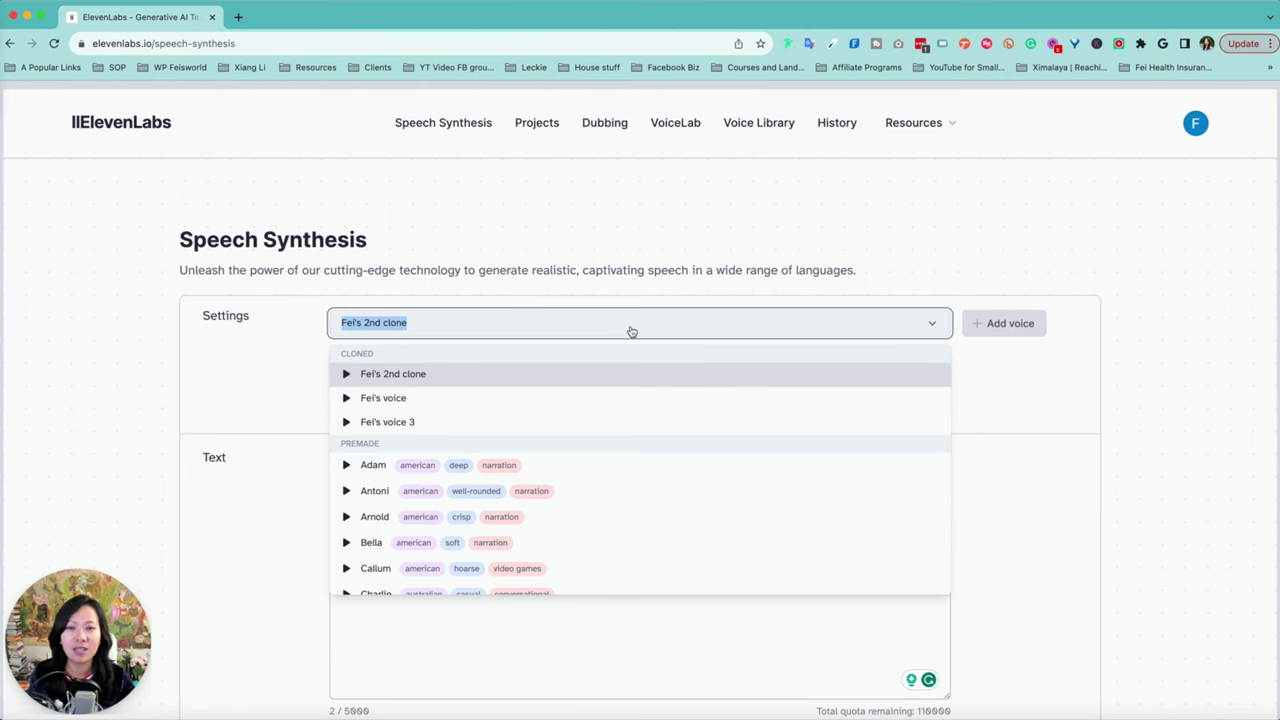
pyautogui.scroll(-3, 649, 491)
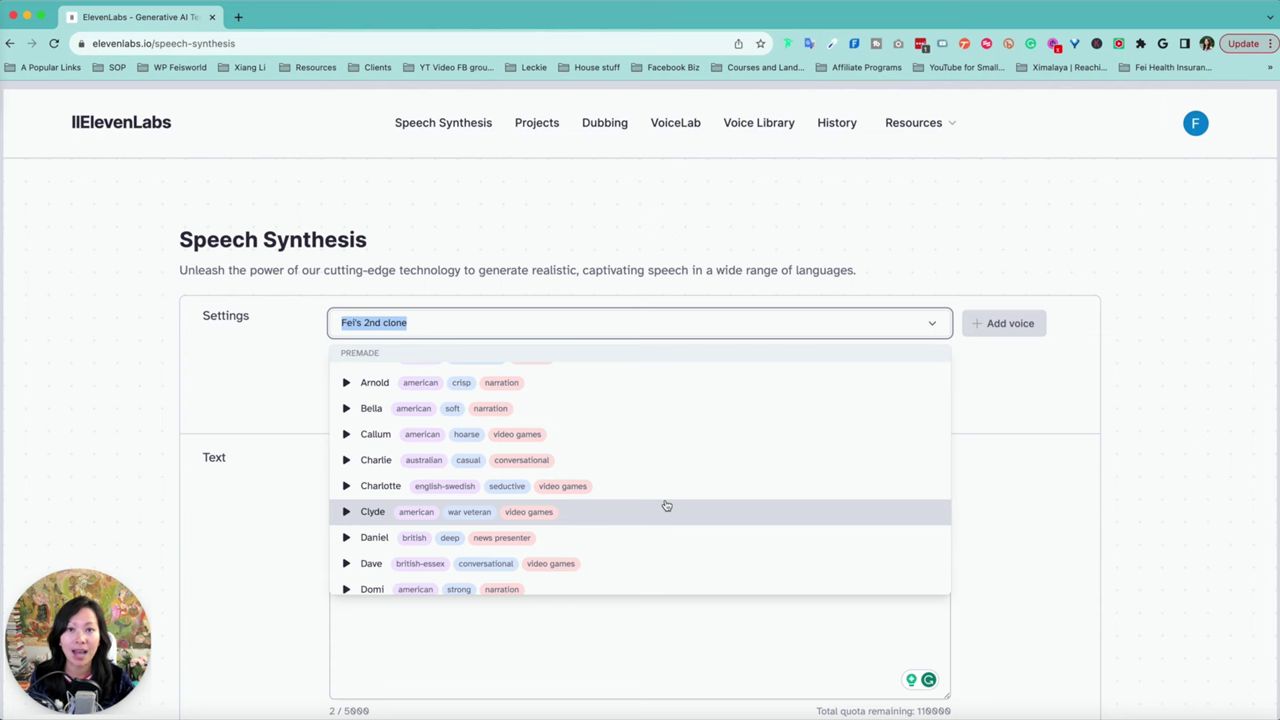
pyautogui.scroll(3, 667, 505)
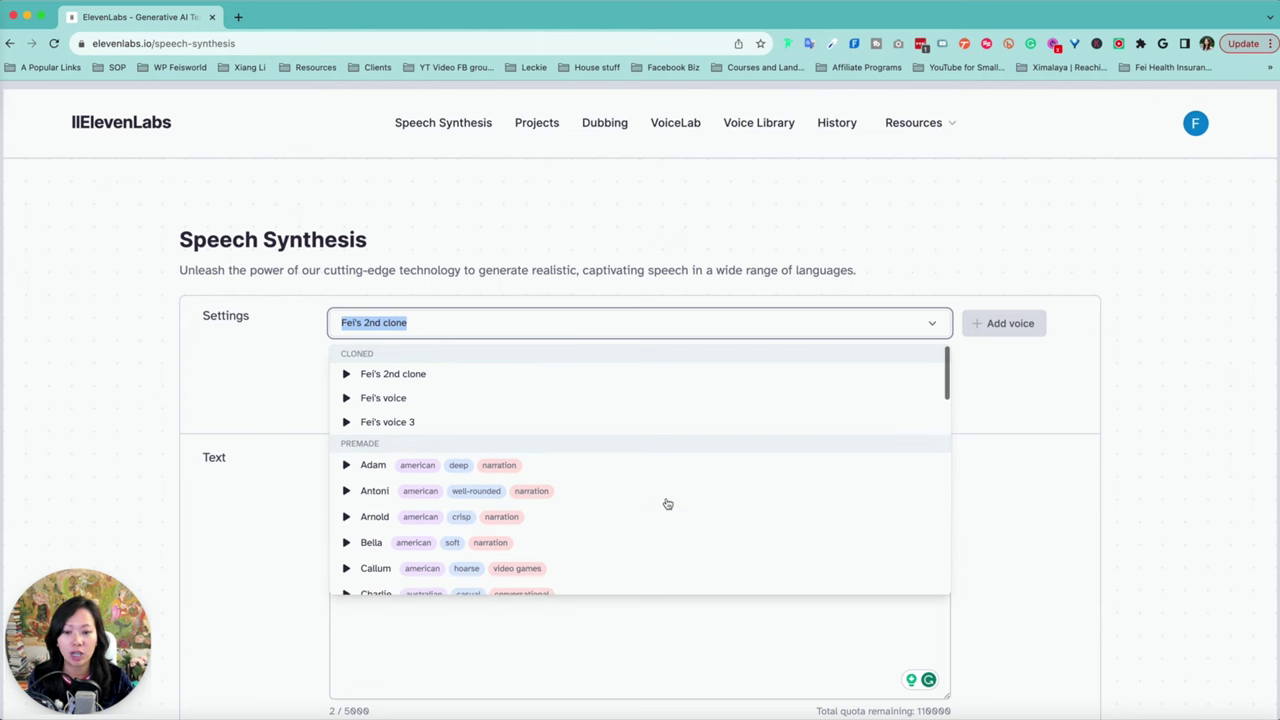
pyautogui.click(1092, 390)
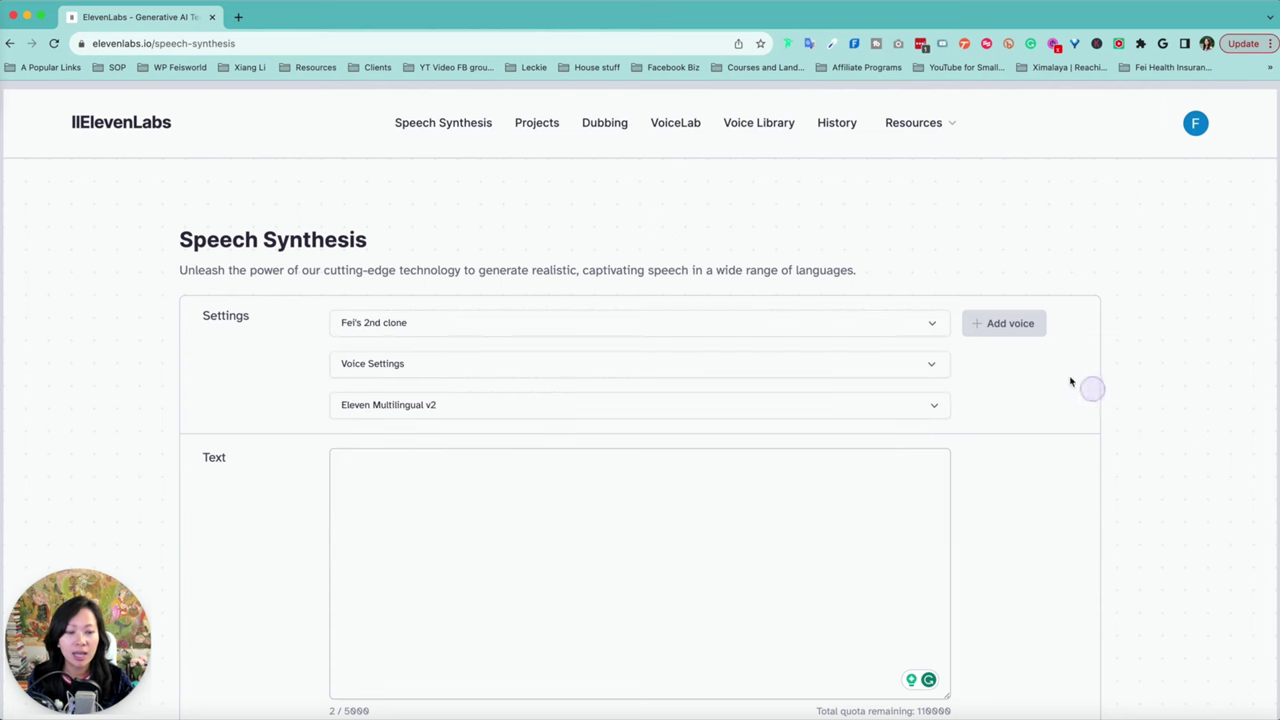
# Step: Open VoiceLab's voice-type chooser offering Voice Design, Instant Voice Cloning, Voice Library and Professional Voice Cloning
pyautogui.click(1017, 323)
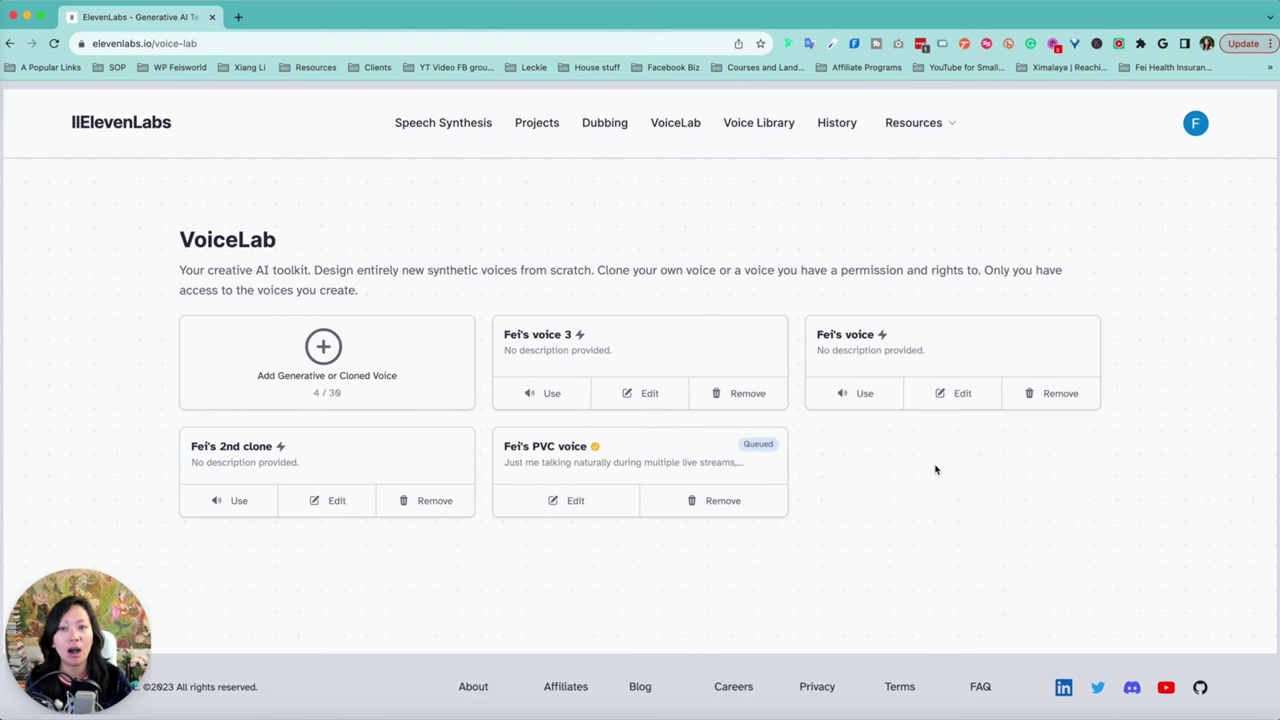
pyautogui.click(323, 348)
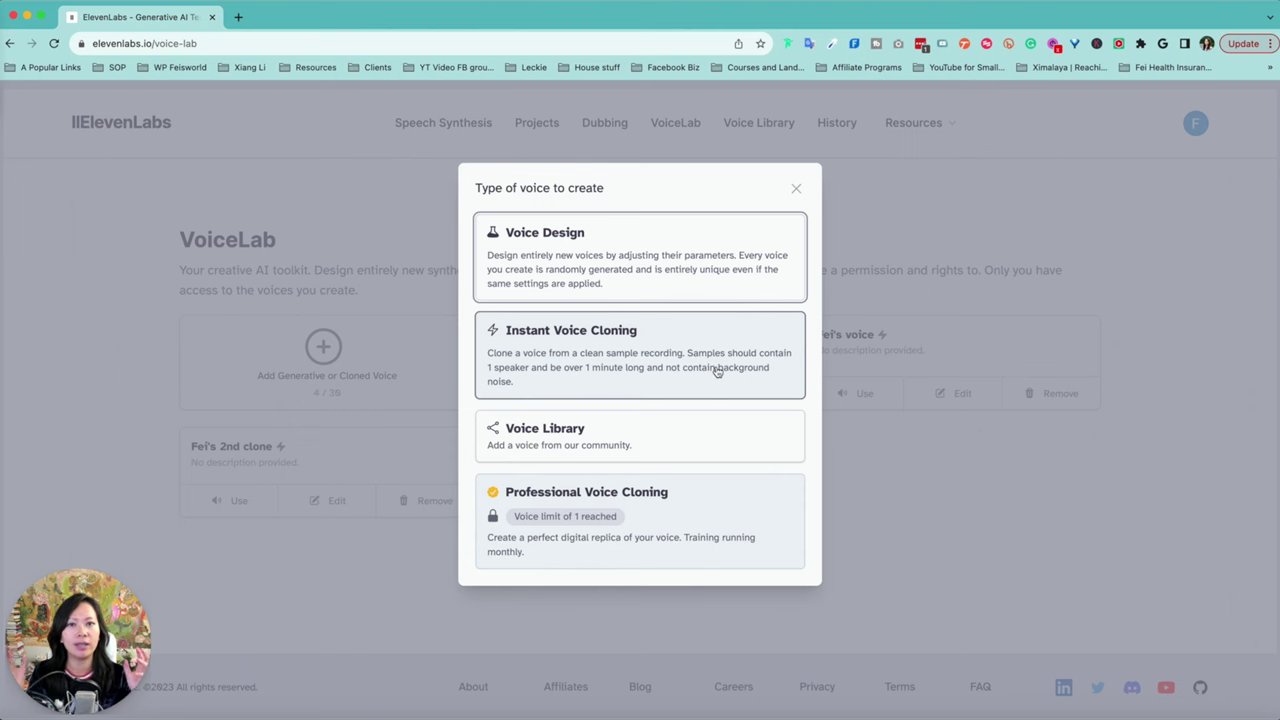
# Step: Start an Instant Voice Clone named after the speaker and ending in v19, with Downloads alongside
pyautogui.click(627, 366)
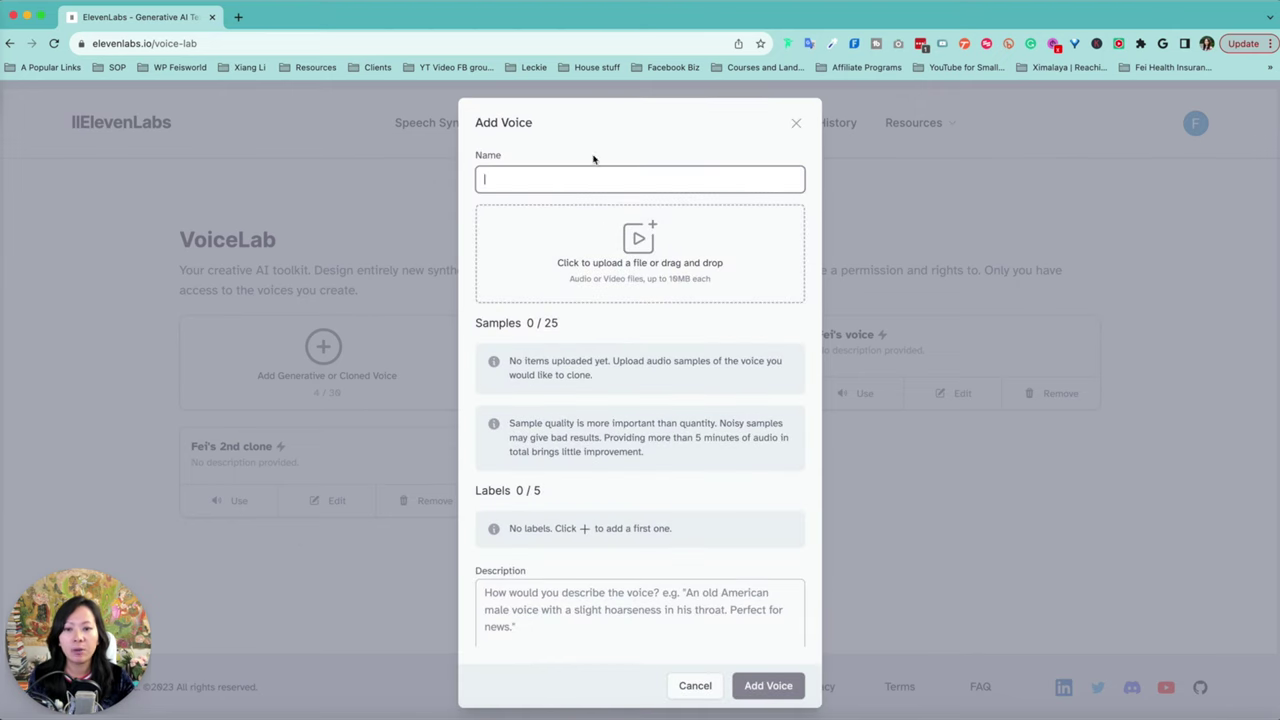
pyautogui.write('Fe')
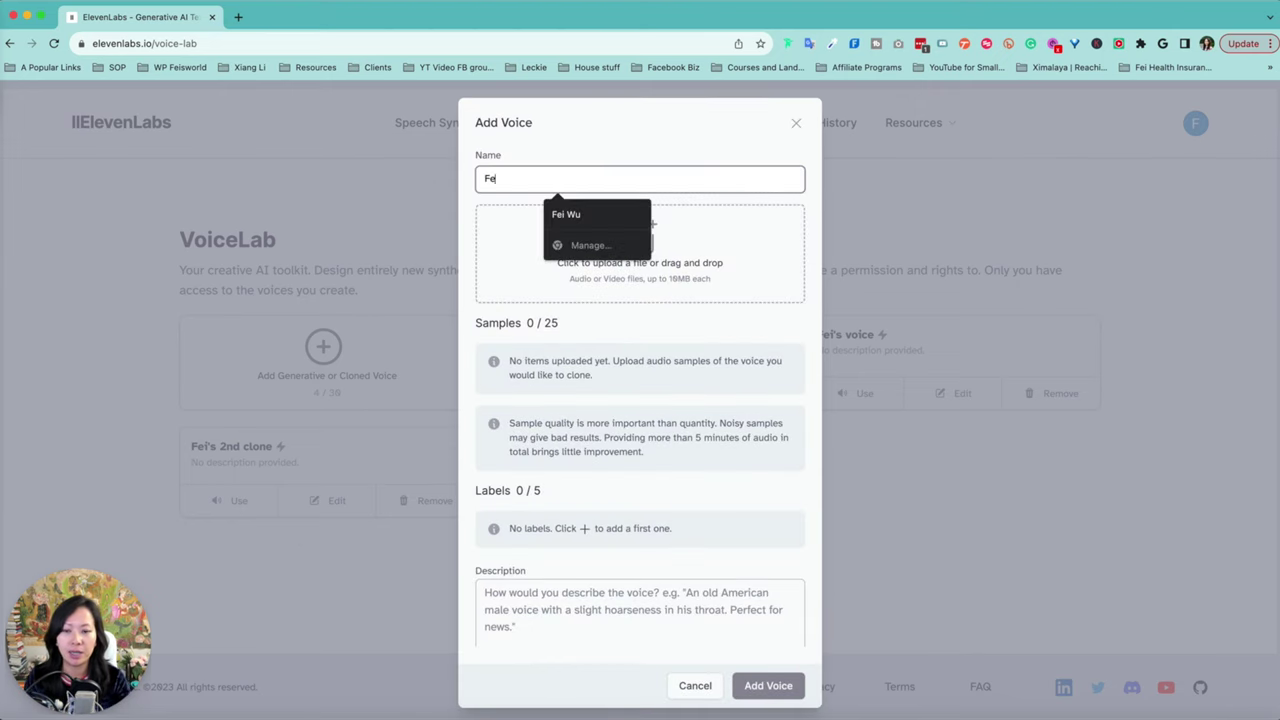
pyautogui.write('i Wu - happy')
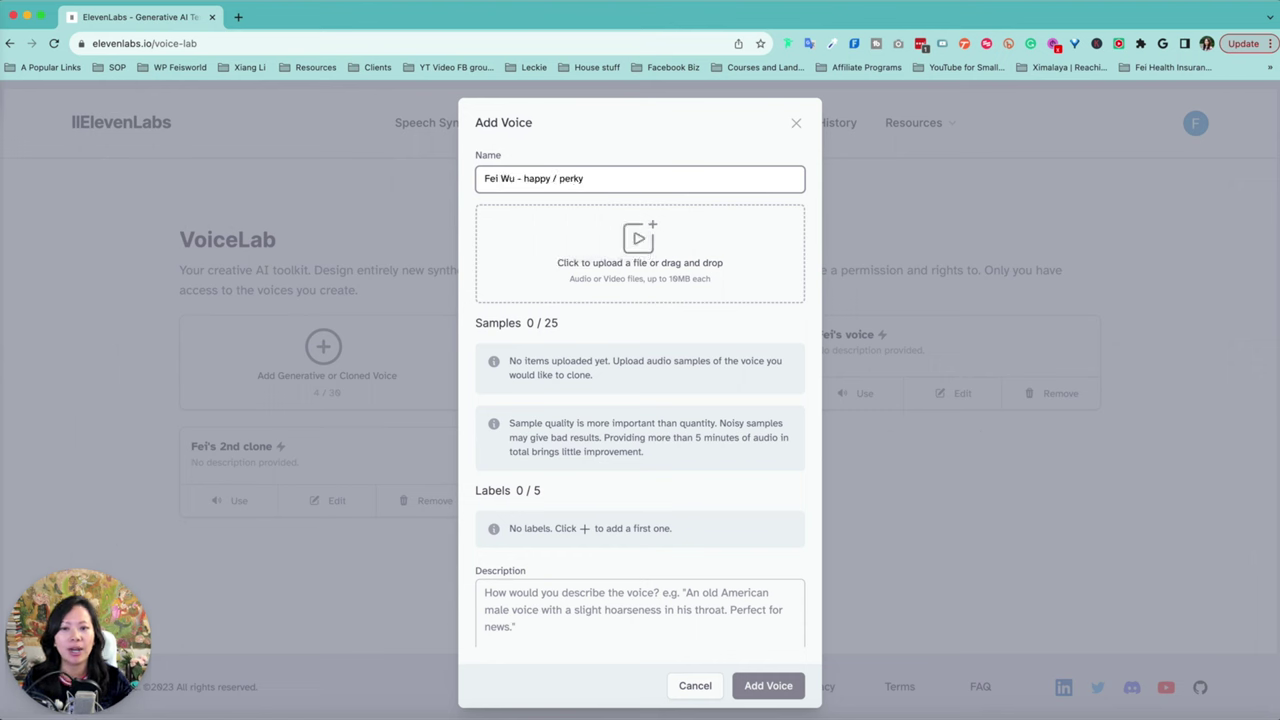
pyautogui.write(' / perky')
pyautogui.moveTo(607, 181); pyautogui.dragTo(524, 178)
pyautogui.write('v10')
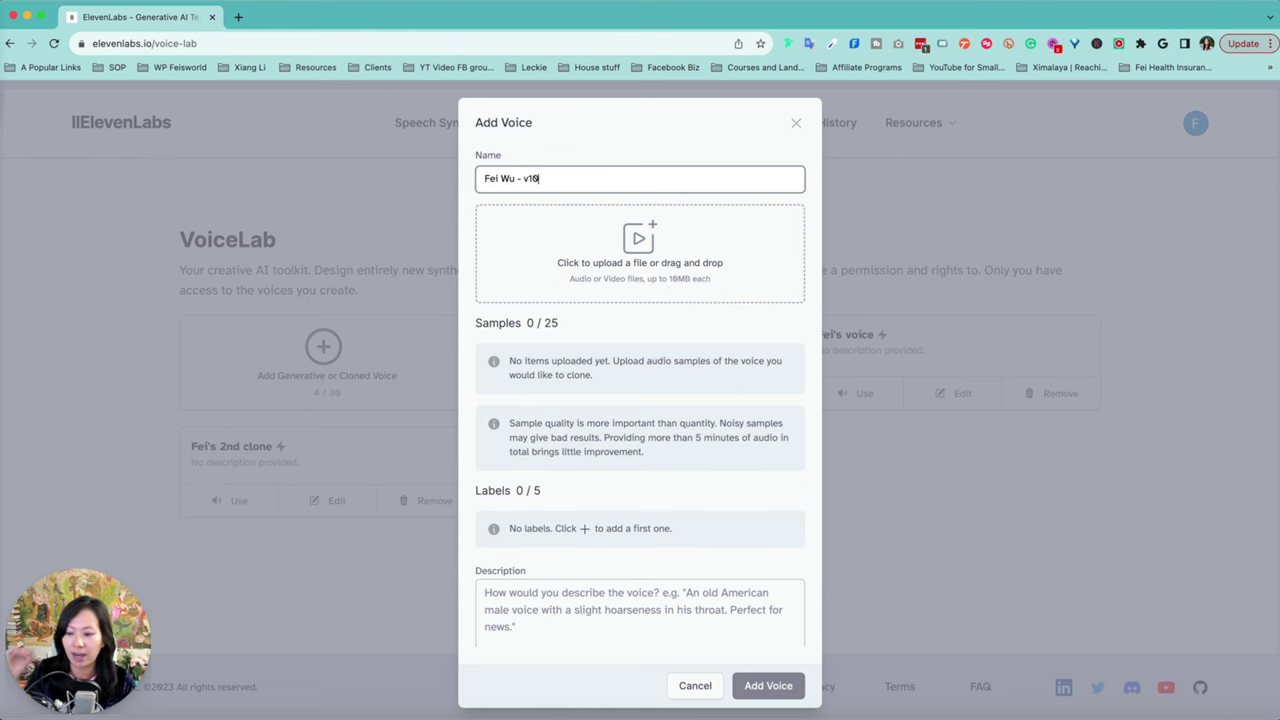
pyautogui.press('super+Tab')
pyautogui.moveTo(762, 110); pyautogui.dragTo(778, 207)
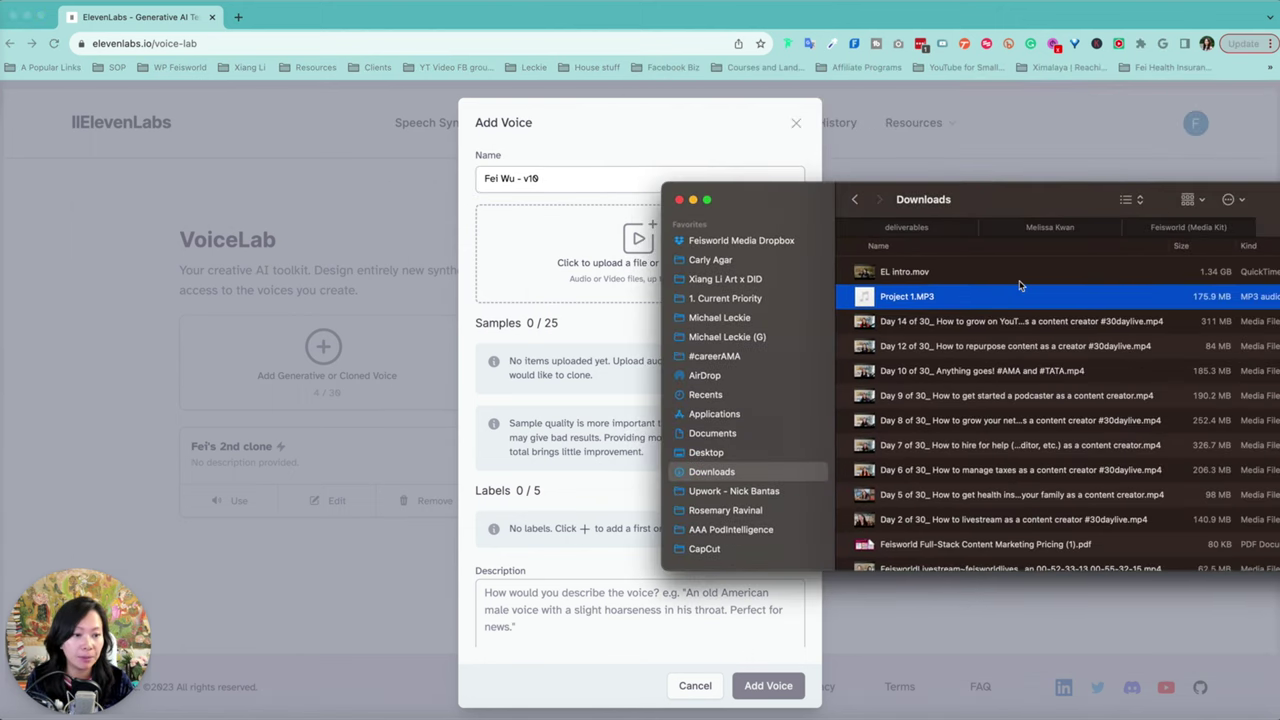
# Step: Open the Day 12 repurposing-content video (19:08) from Downloads in QuickTime Player
pyautogui.moveTo(1088, 212); pyautogui.dragTo(823, 140)
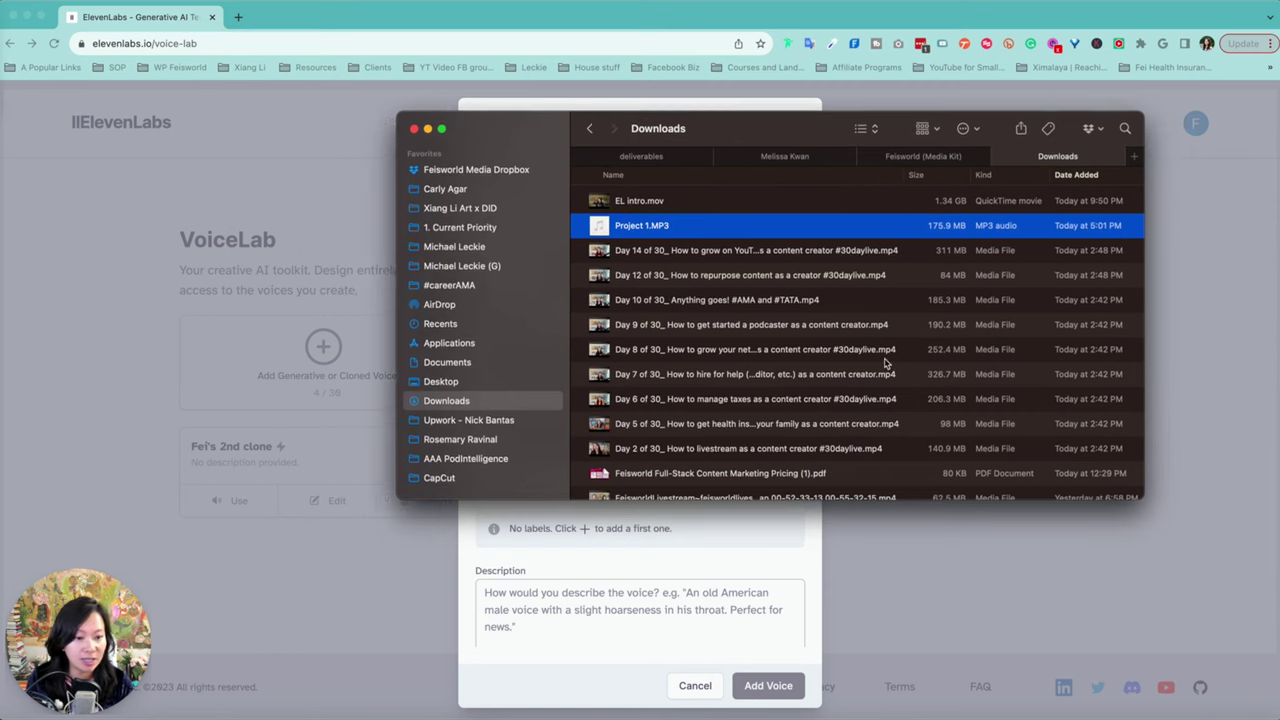
pyautogui.click(860, 415)
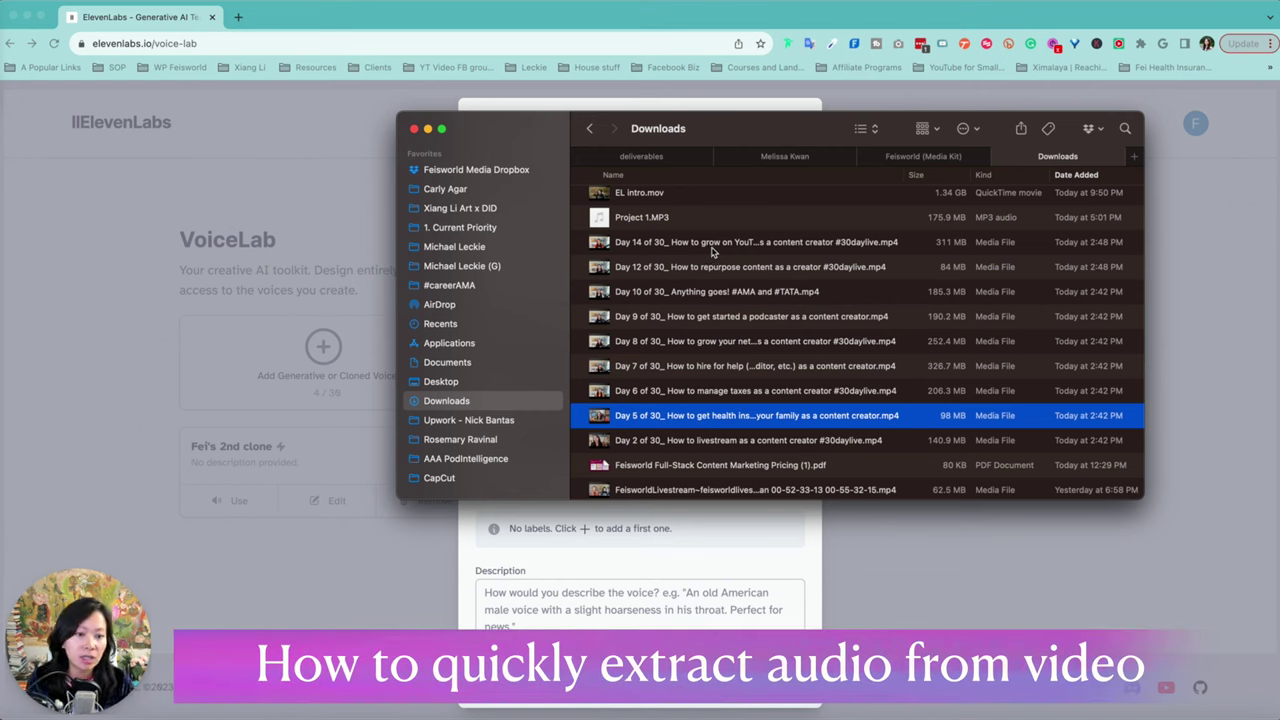
pyautogui.click(717, 268)
pyautogui.doubleClick(717, 268)
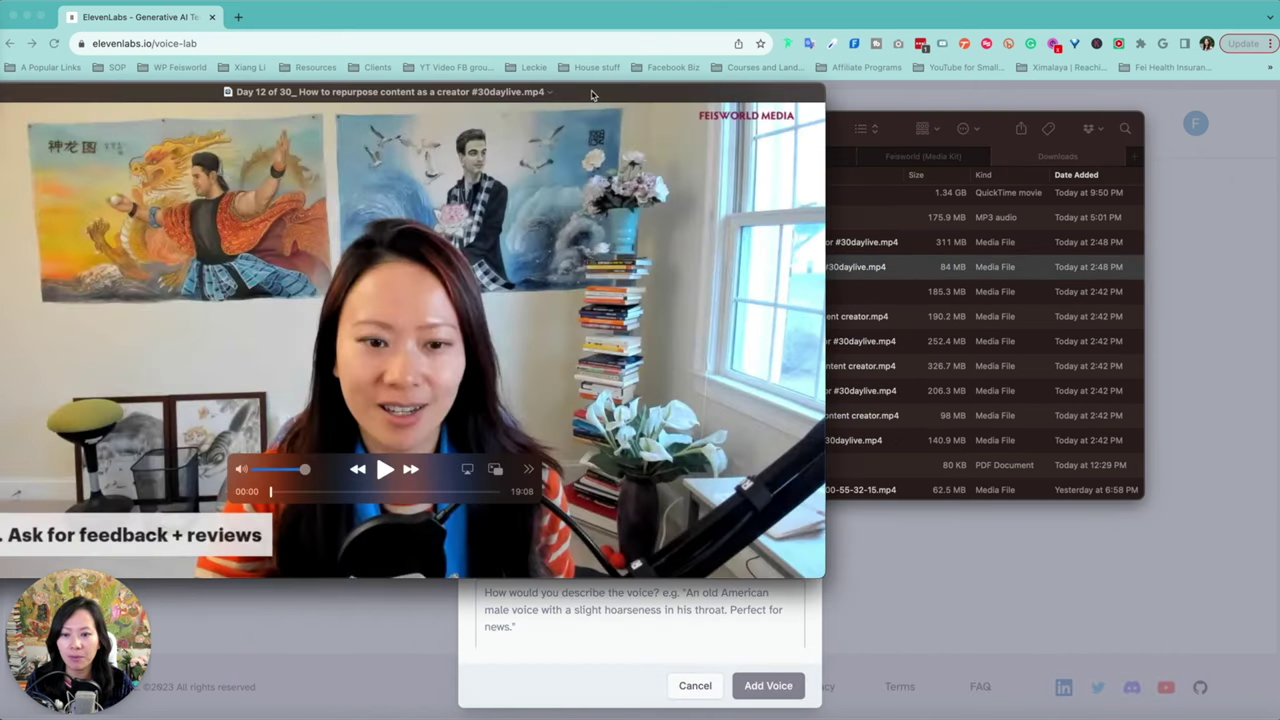
pyautogui.moveTo(591, 94); pyautogui.dragTo(878, 76)
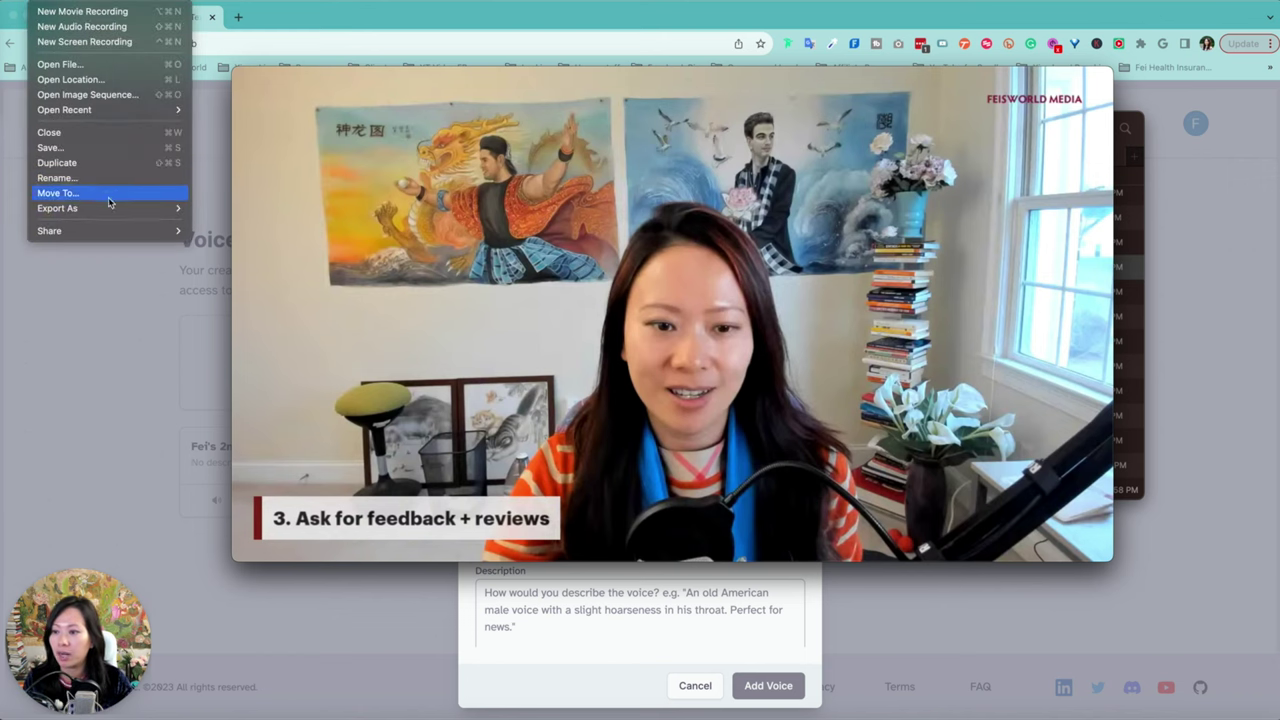
# Step: Export the Day 12 video as an audio-only .m4a into Downloads and close the video
pyautogui.moveTo(115, 208)
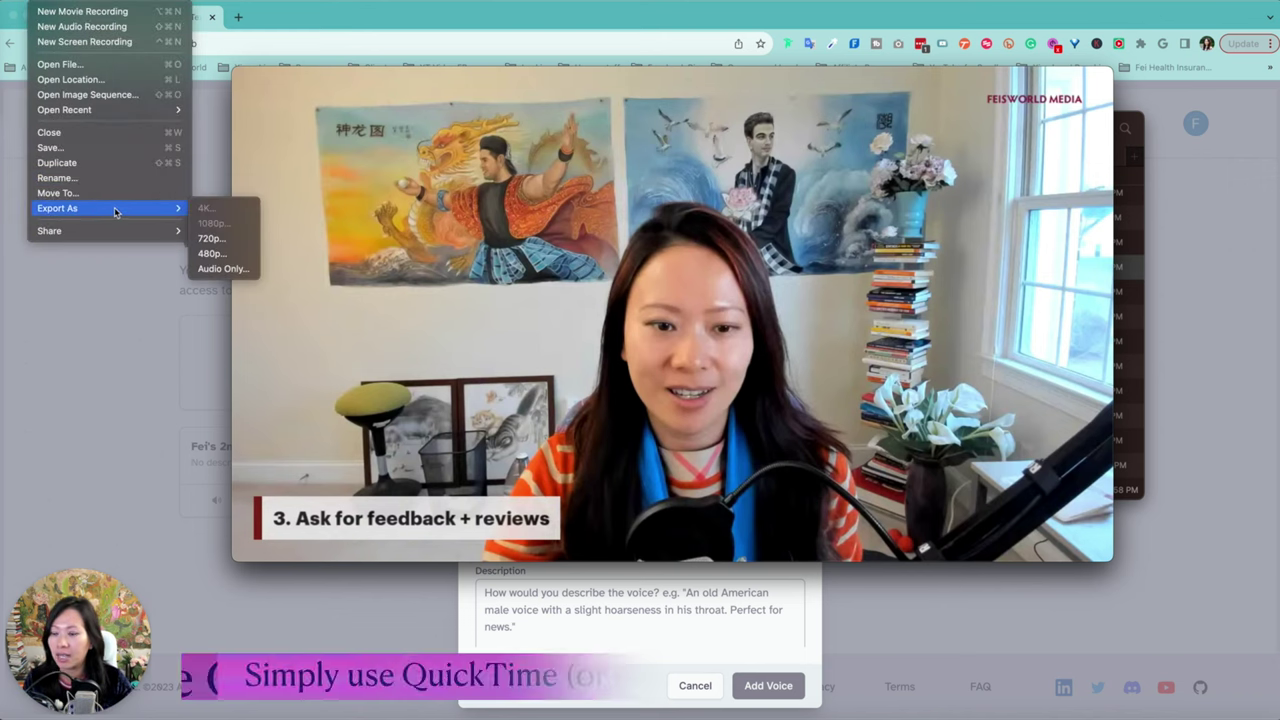
pyautogui.click(224, 269)
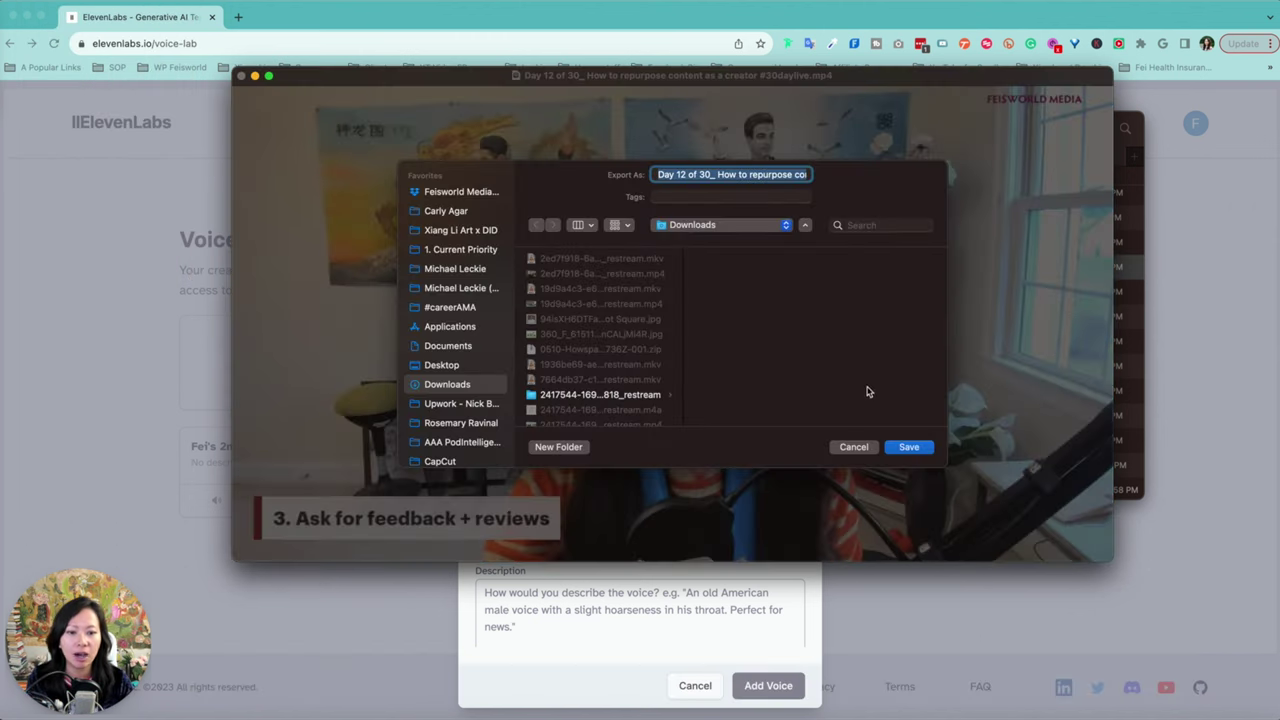
pyautogui.click(929, 450)
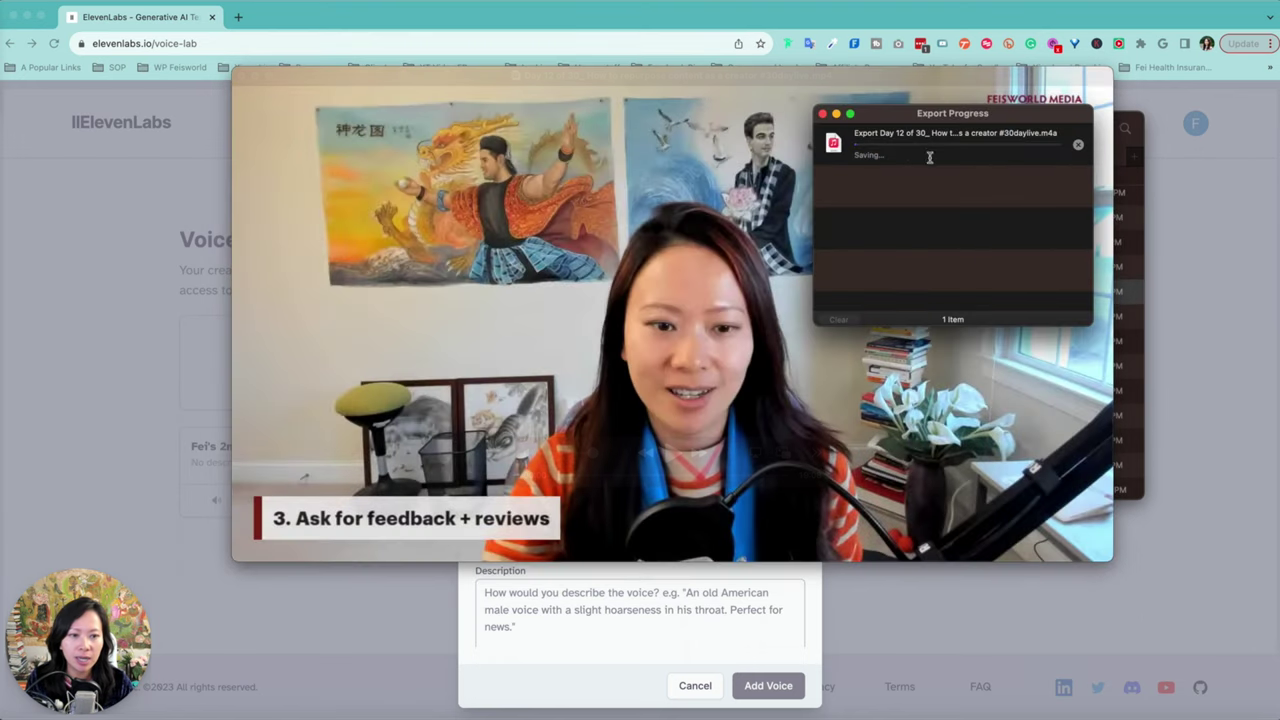
pyautogui.click(241, 77)
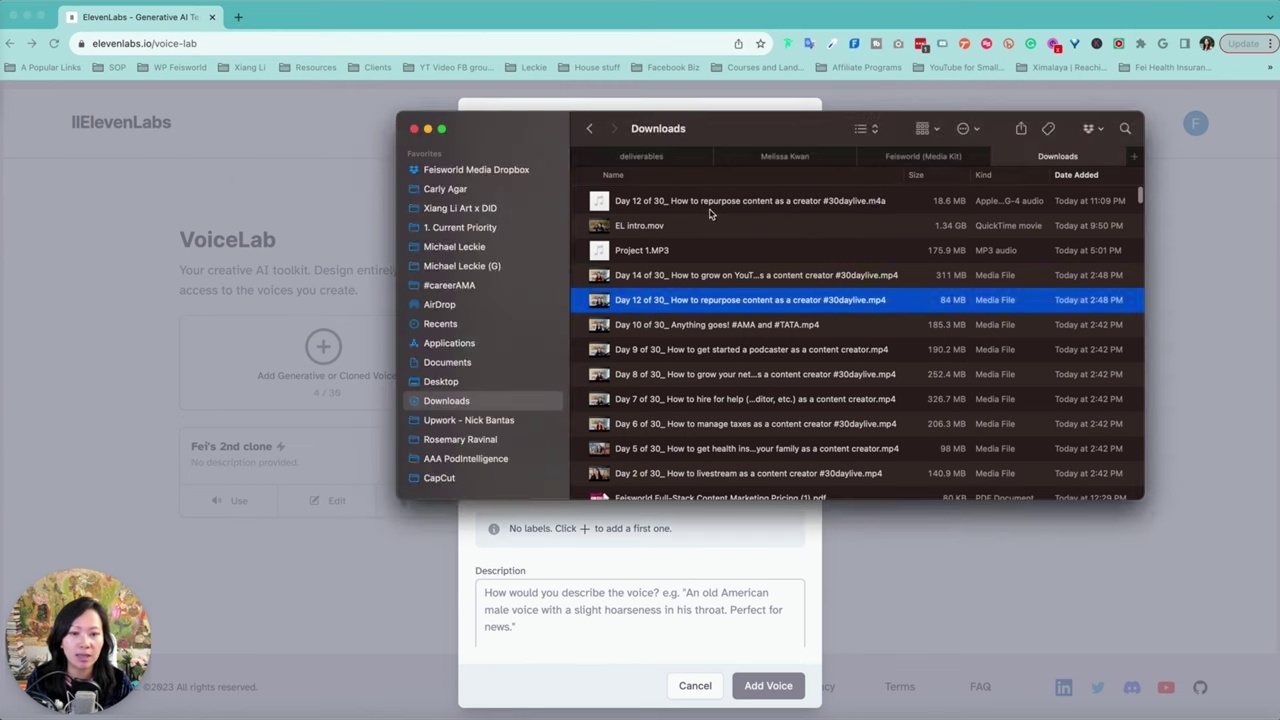
# Step: Import the Day 12 .m4a into the Podcastle project and trim about 37 seconds off its start
pyautogui.click(876, 208)
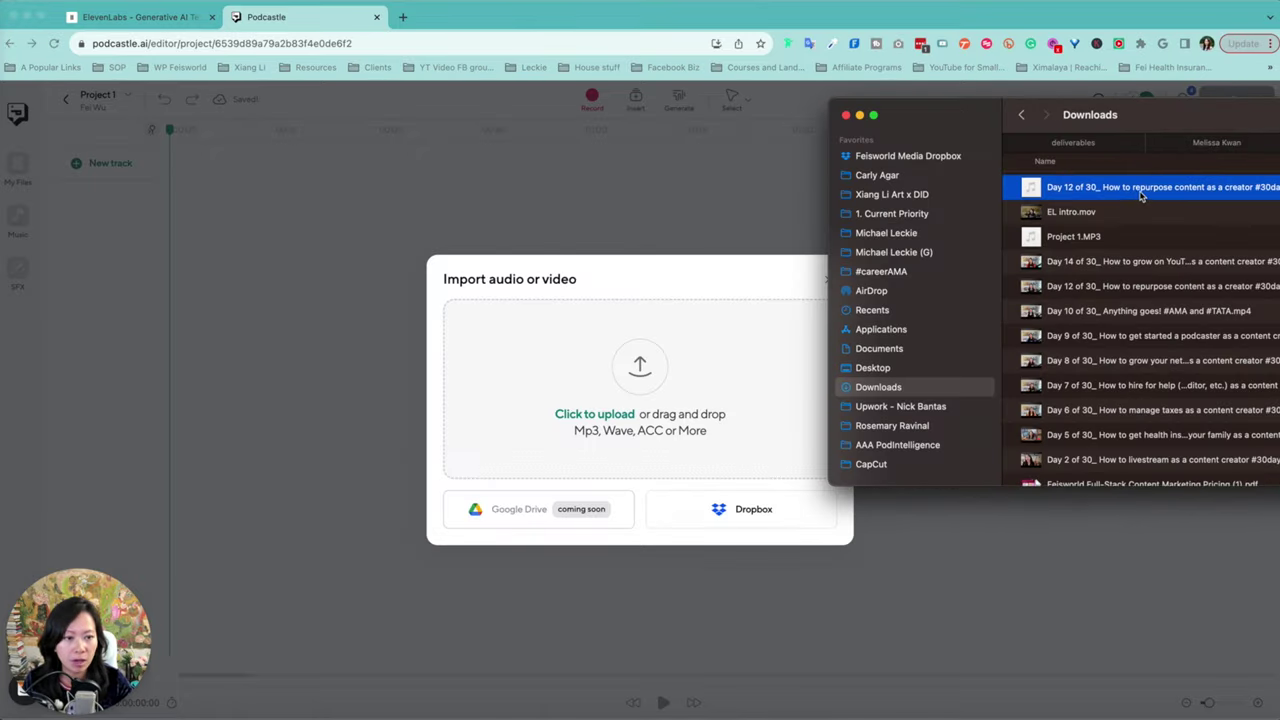
pyautogui.moveTo(1140, 195); pyautogui.dragTo(640, 410)
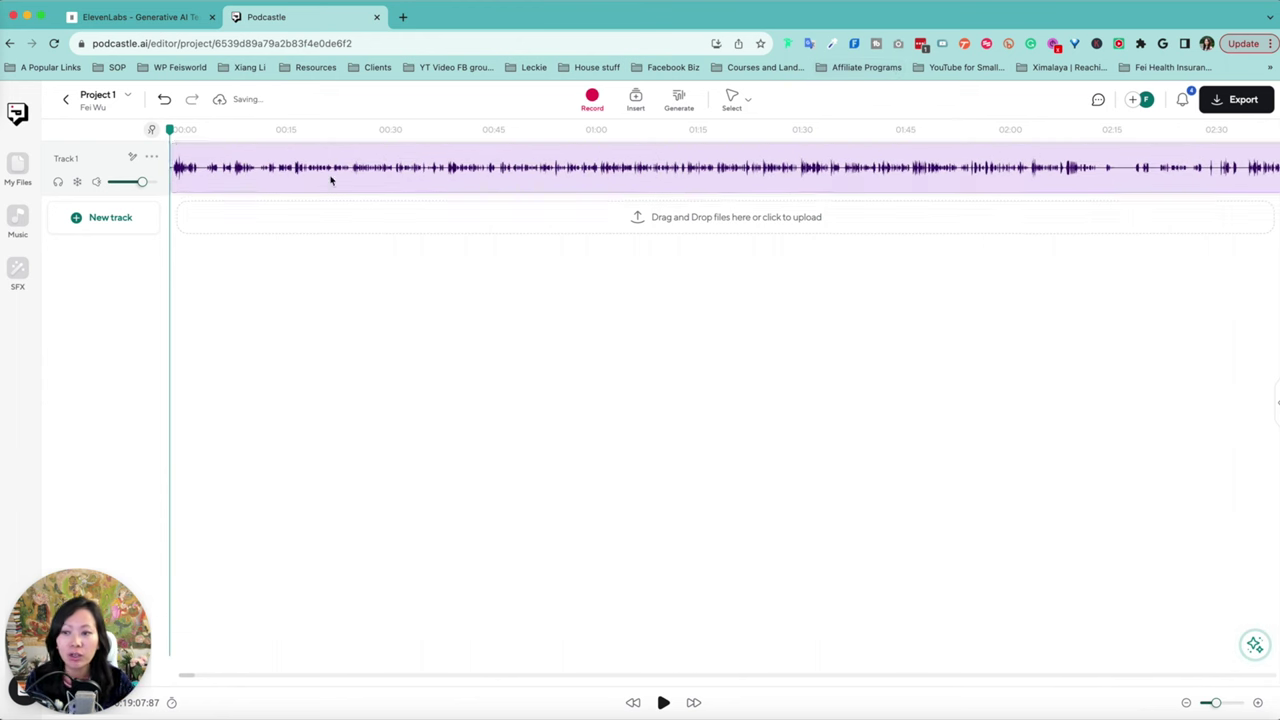
pyautogui.click(461, 129)
pyautogui.moveTo(176, 168); pyautogui.dragTo(428, 168)
# Step: Shorten the clip's end to about 4:57 and export it as a 128 kbps MP3
pyautogui.scroll(-5, 980, 167)
pyautogui.moveTo(980, 167); pyautogui.dragTo(389, 182)
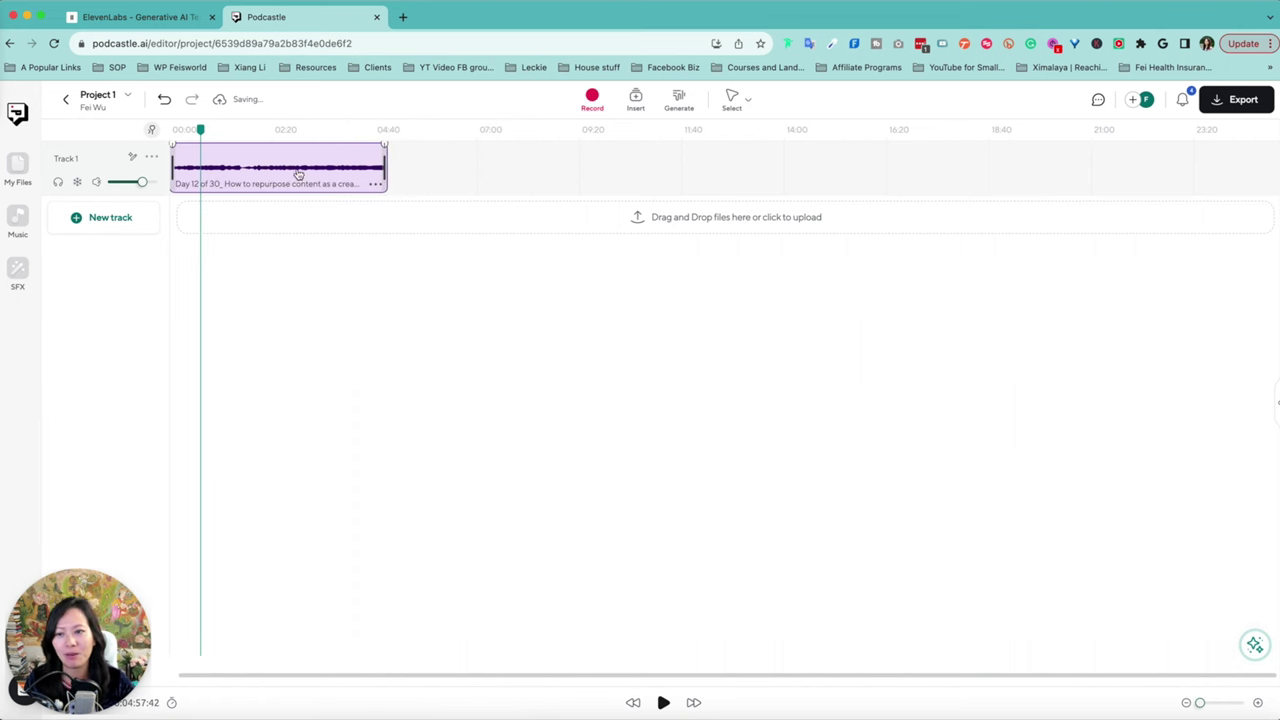
pyautogui.click(321, 156)
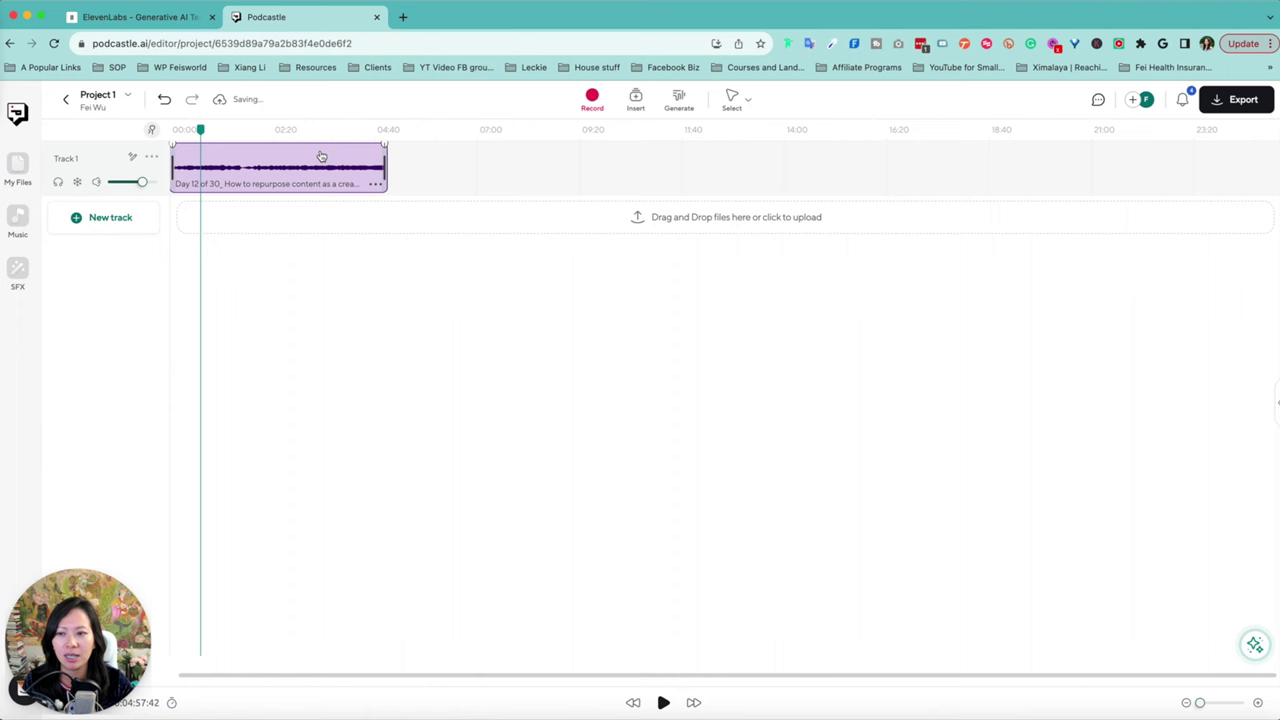
pyautogui.click(1240, 100)
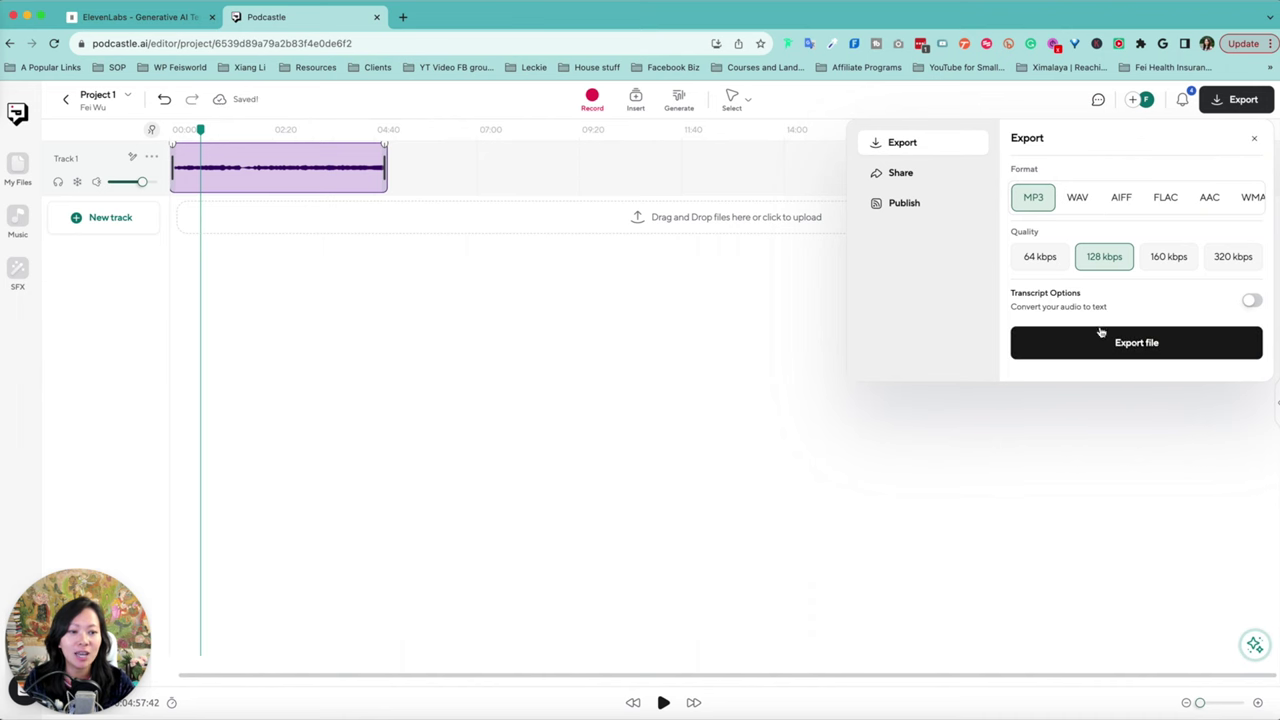
pyautogui.click(1136, 343)
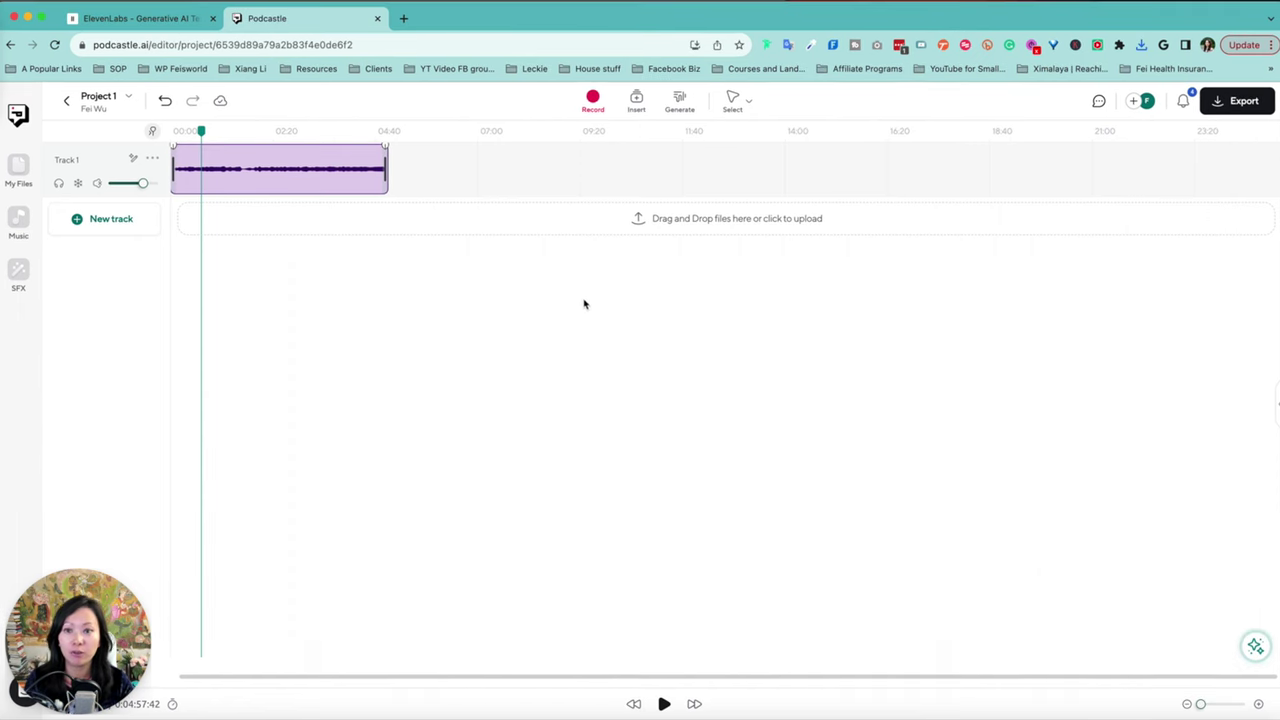
# Step: Upload Project 1 (1).MP3 from Downloads as the new voice's sample
pyautogui.click(180, 20)
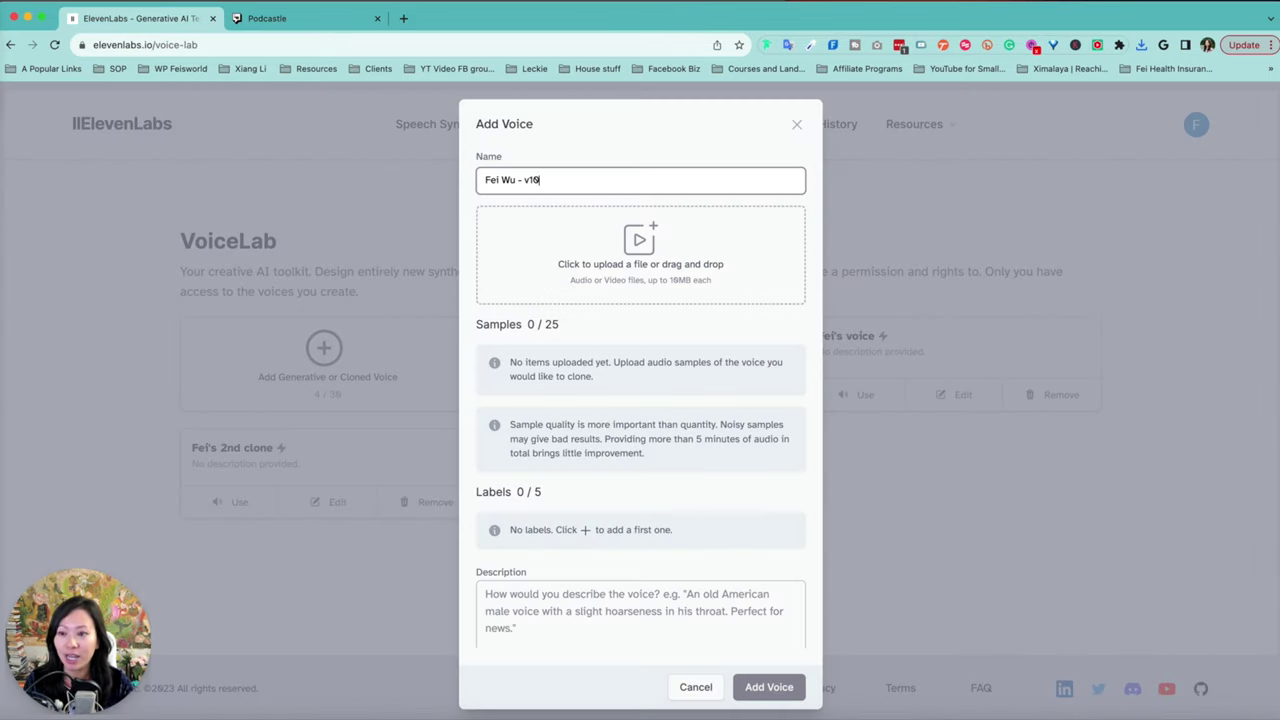
pyautogui.press('super+Tab')
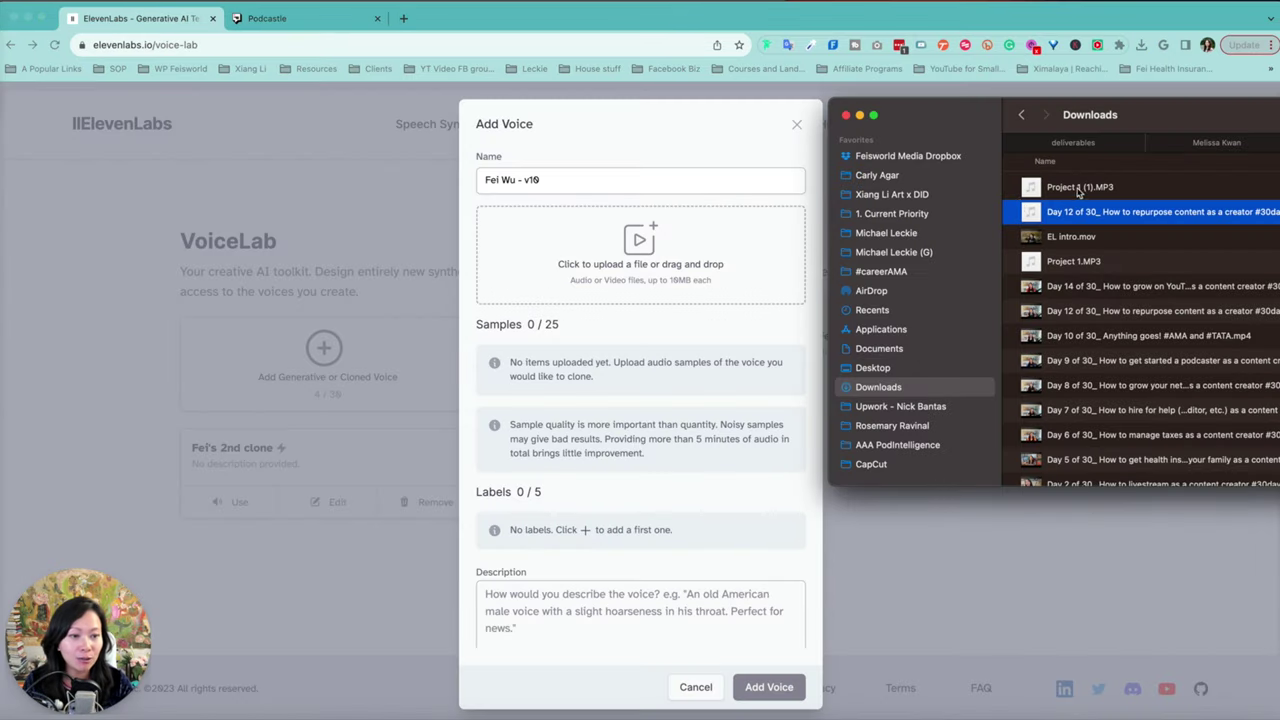
pyautogui.click(1100, 190)
pyautogui.moveTo(1118, 193); pyautogui.dragTo(600, 265)
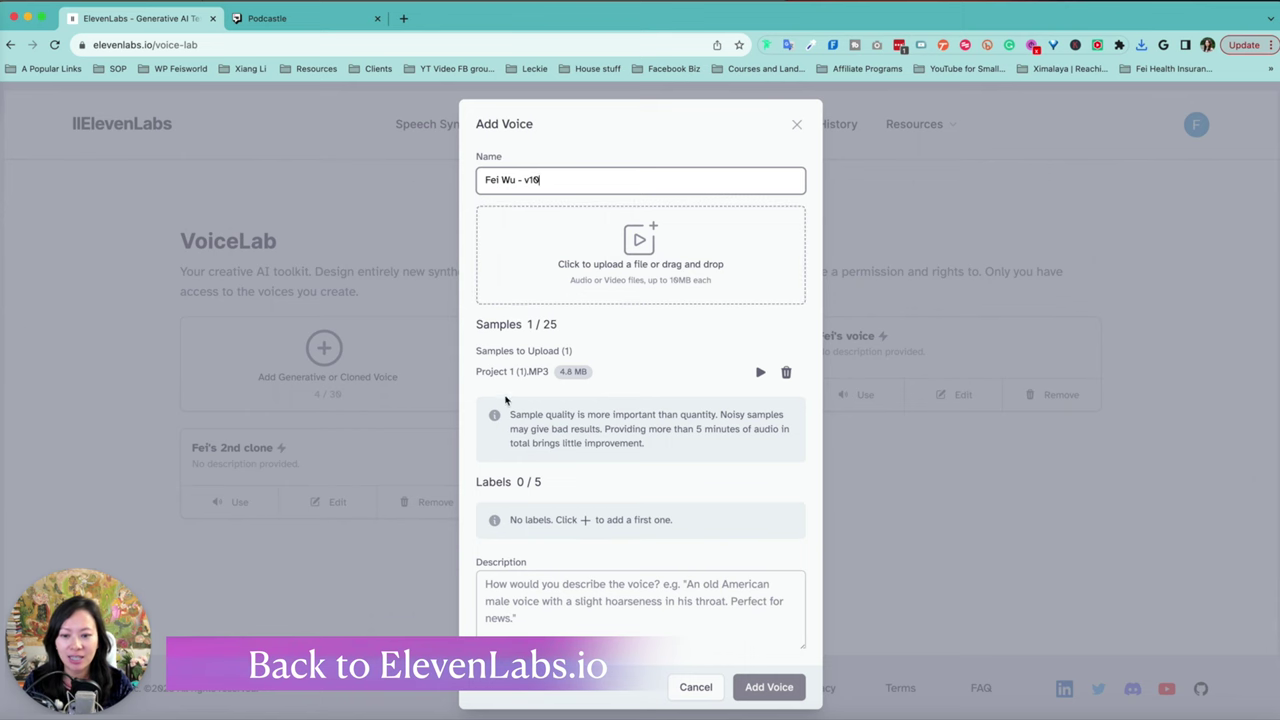
pyautogui.scroll(-2, 652, 518)
# Step: Accept the cloning consent, create the cloned voice, and start using it in Speech Synthesis
pyautogui.click(630, 522)
pyautogui.scroll(-1, 630, 522)
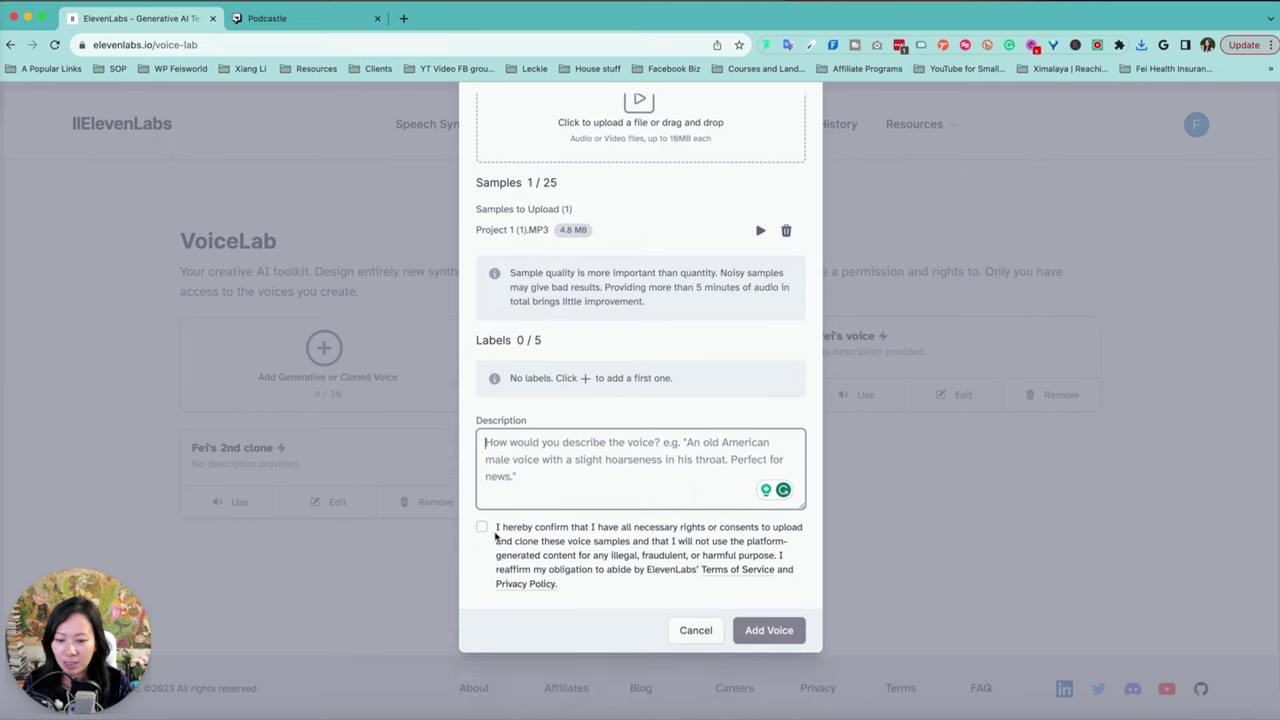
pyautogui.click(482, 527)
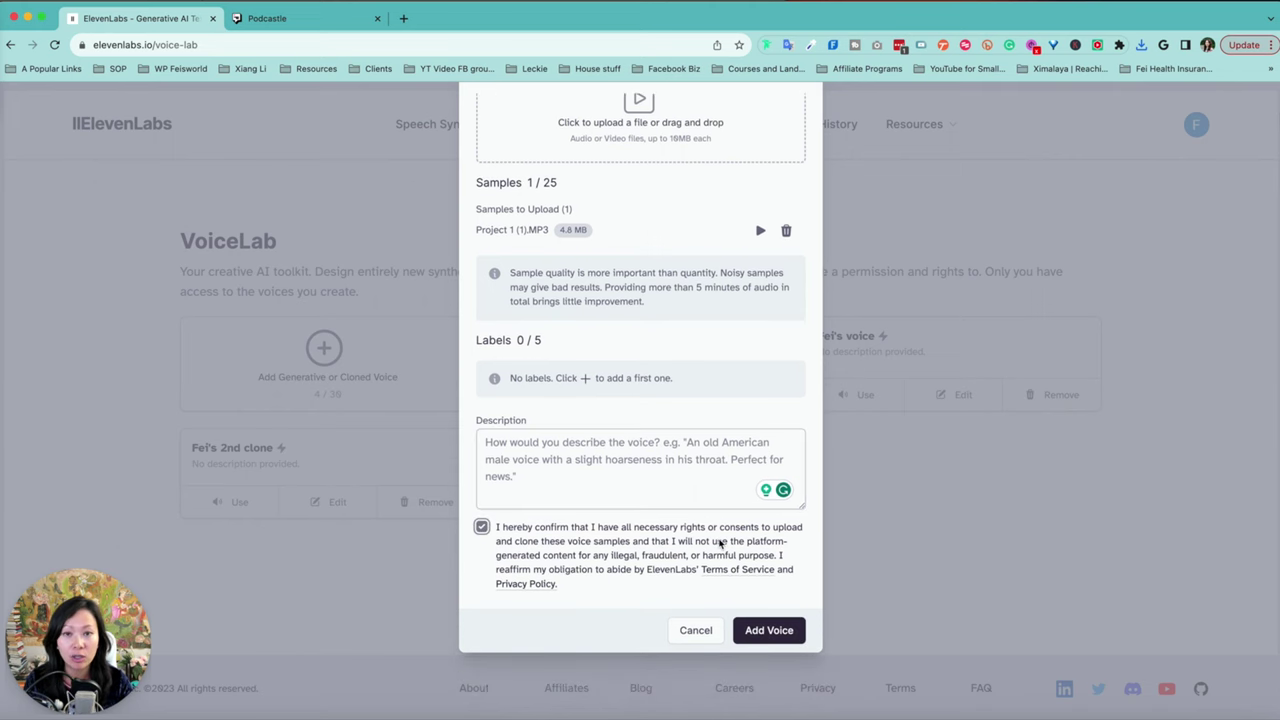
pyautogui.click(750, 628)
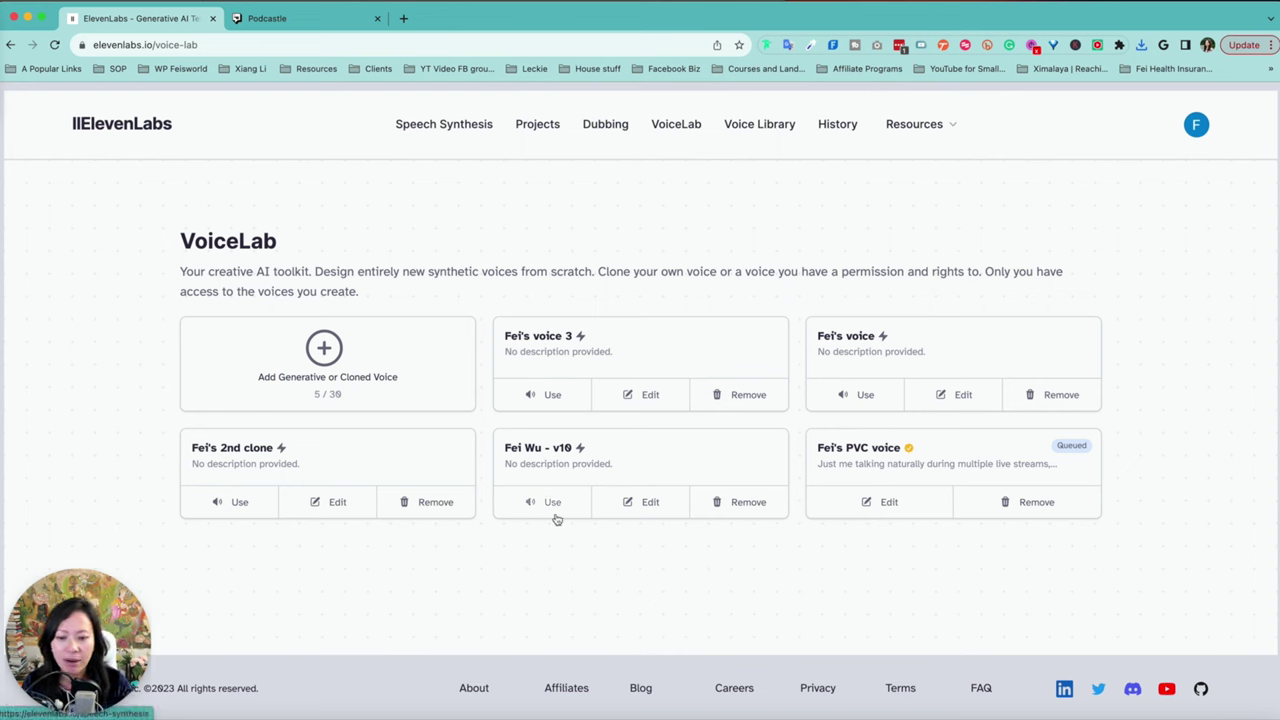
pyautogui.click(553, 503)
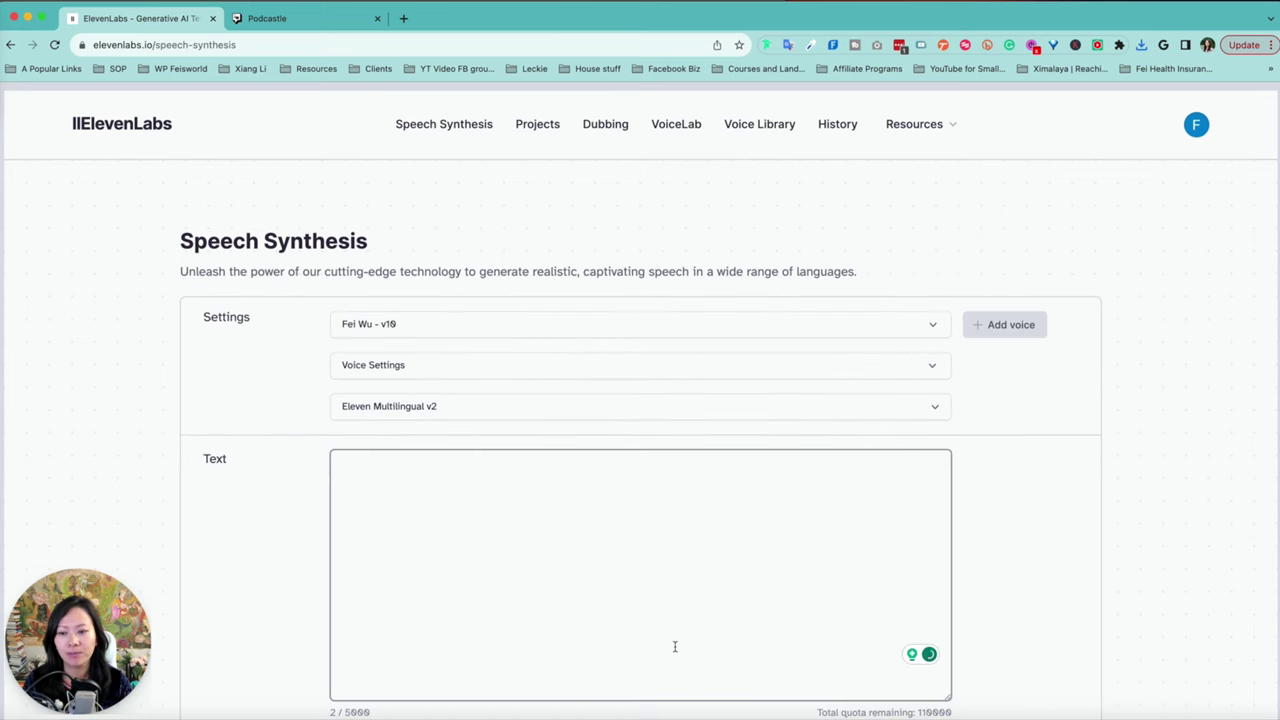
# Step: Ready the Speech Synthesis text box with the new clone and load feisworld.com/blog in a new tab
pyautogui.scroll(-1, 640, 550)
pyautogui.click(470, 530)
pyautogui.scroll(-2, 491, 537)
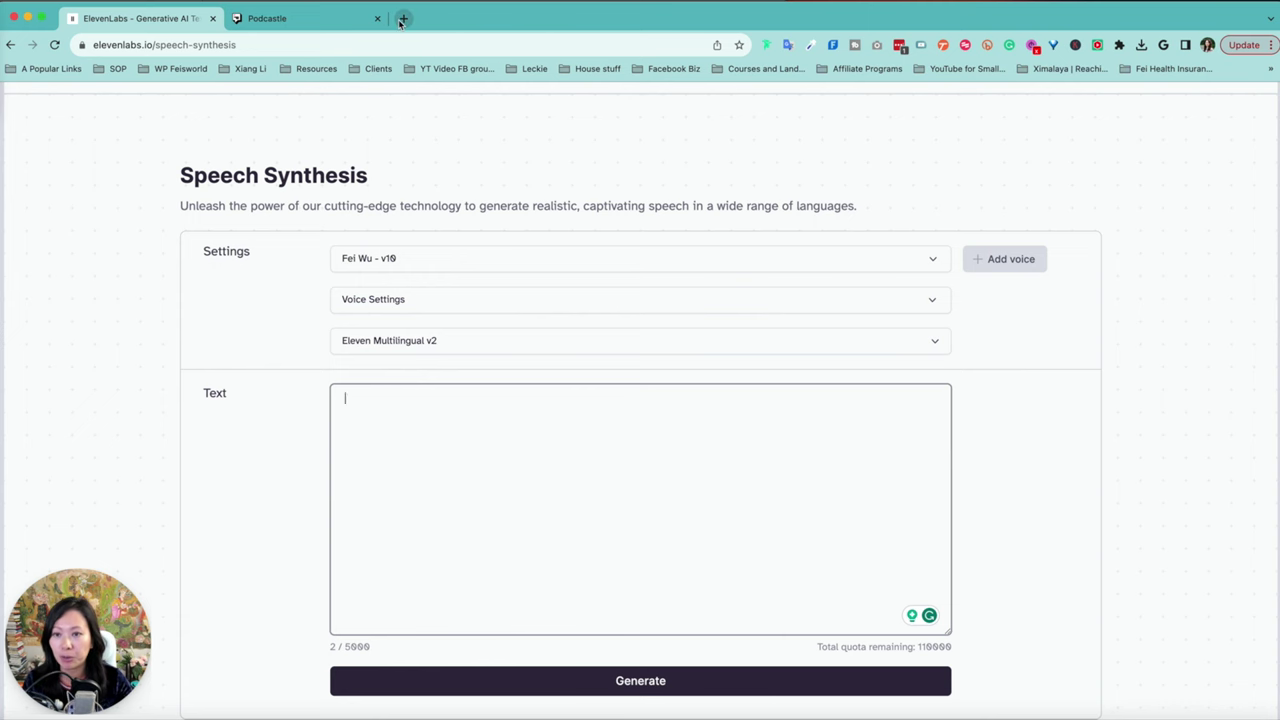
pyautogui.click(401, 21)
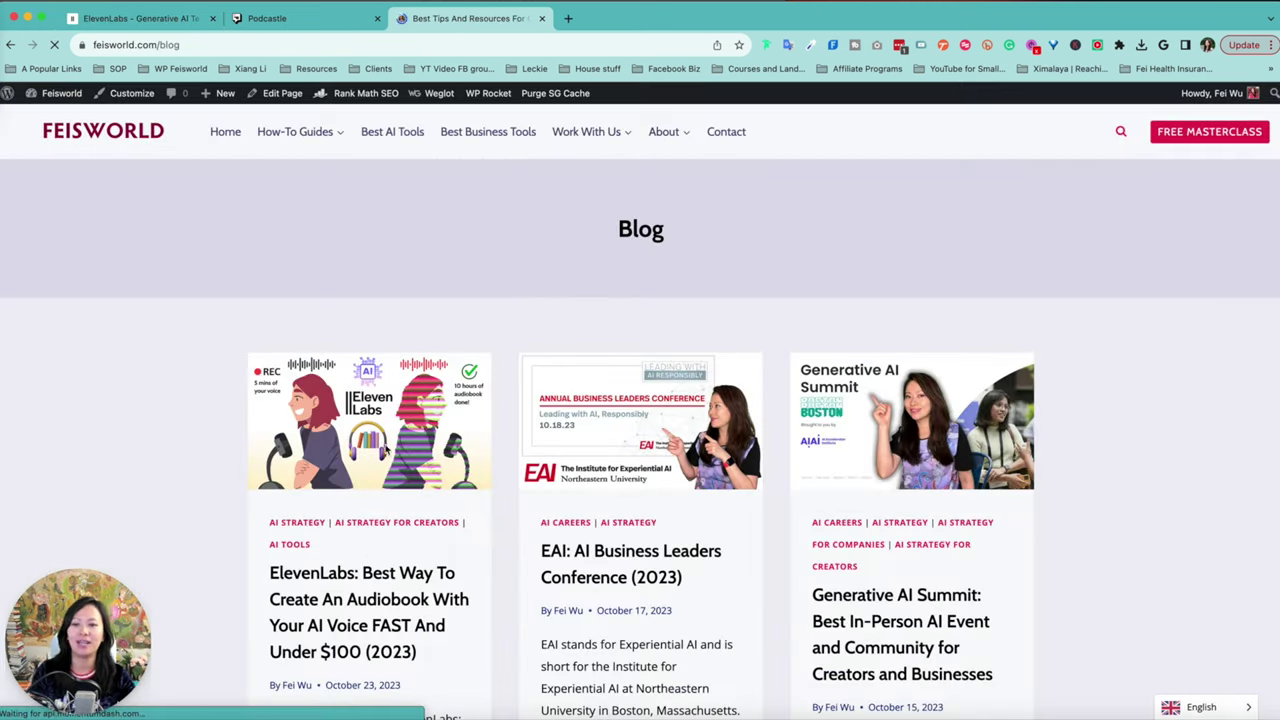
# Step: Open the ElevenLabs audiobook article on the Feisworld blog
pyautogui.click(388, 447)
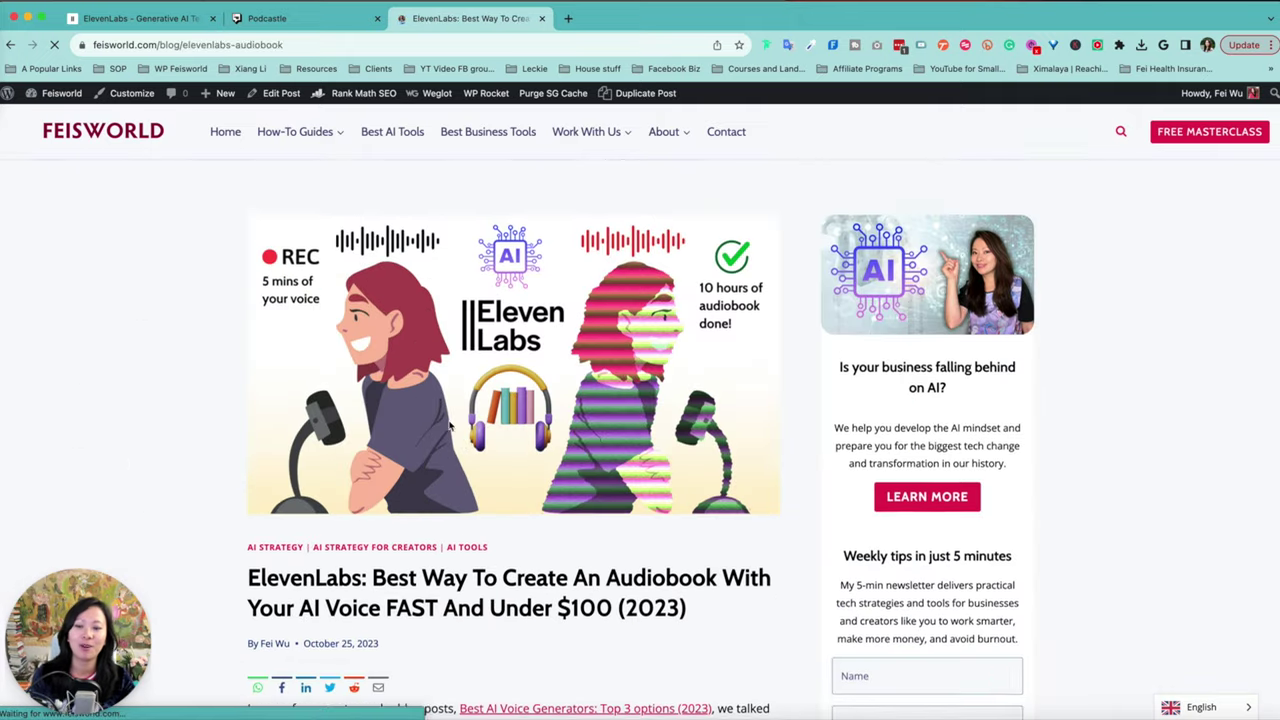
pyautogui.scroll(-6, 420, 230)
pyautogui.scroll(-4, 420, 300)
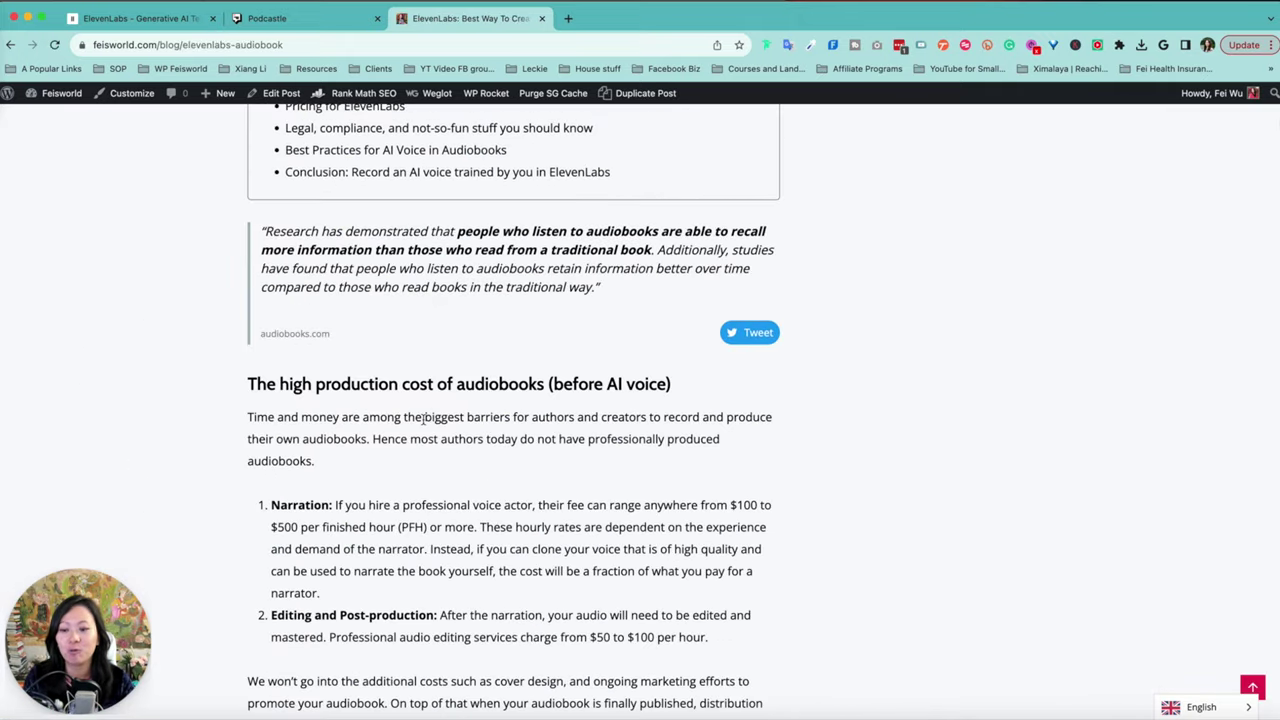
pyautogui.scroll(6, 424, 420)
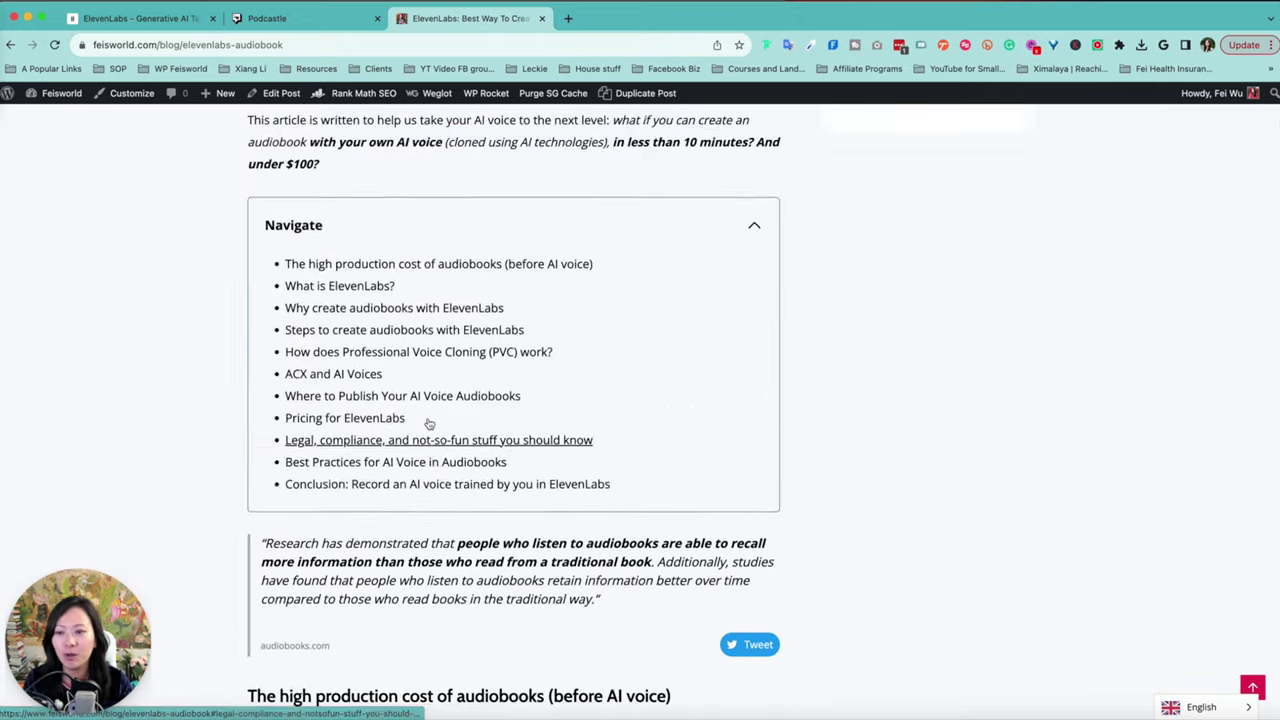
# Step: Copy the article's first two paragraphs into the ElevenLabs Text box (481/5000 characters)
pyautogui.moveTo(238, 300); pyautogui.dragTo(358, 440)
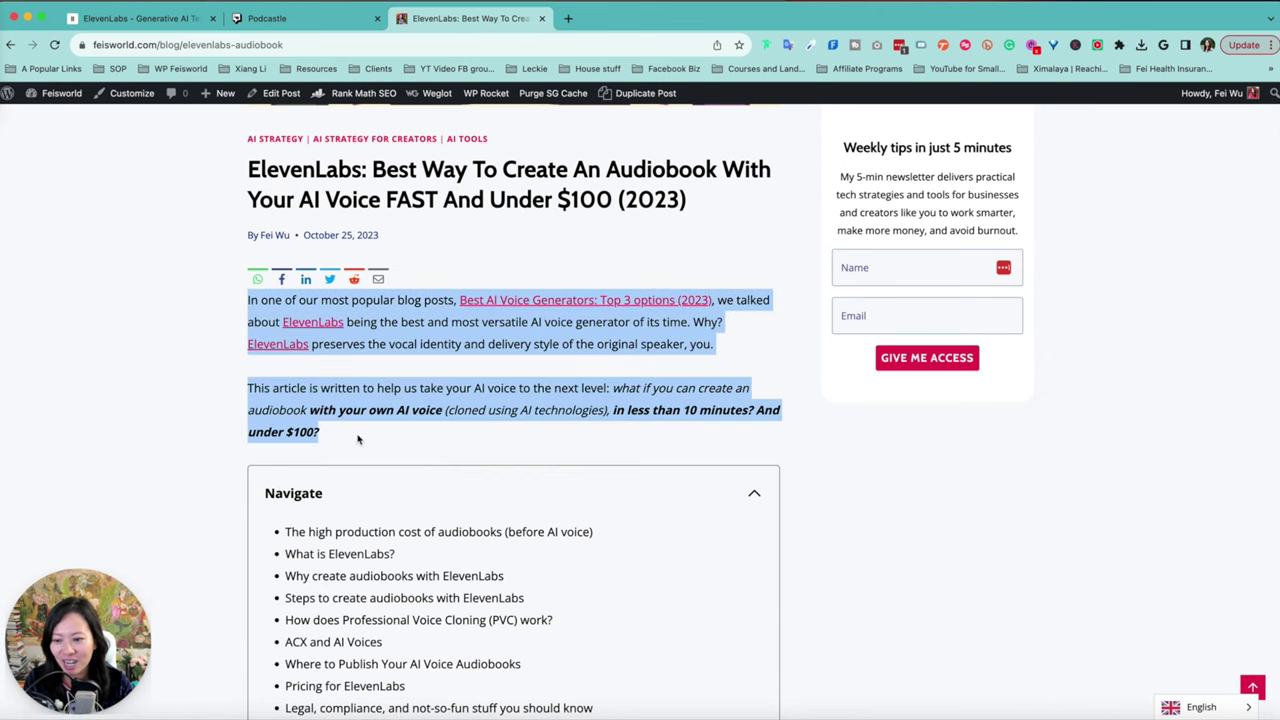
pyautogui.press('super+c')
pyautogui.press('super+1')
pyautogui.click(443, 560)
pyautogui.press('super+v')
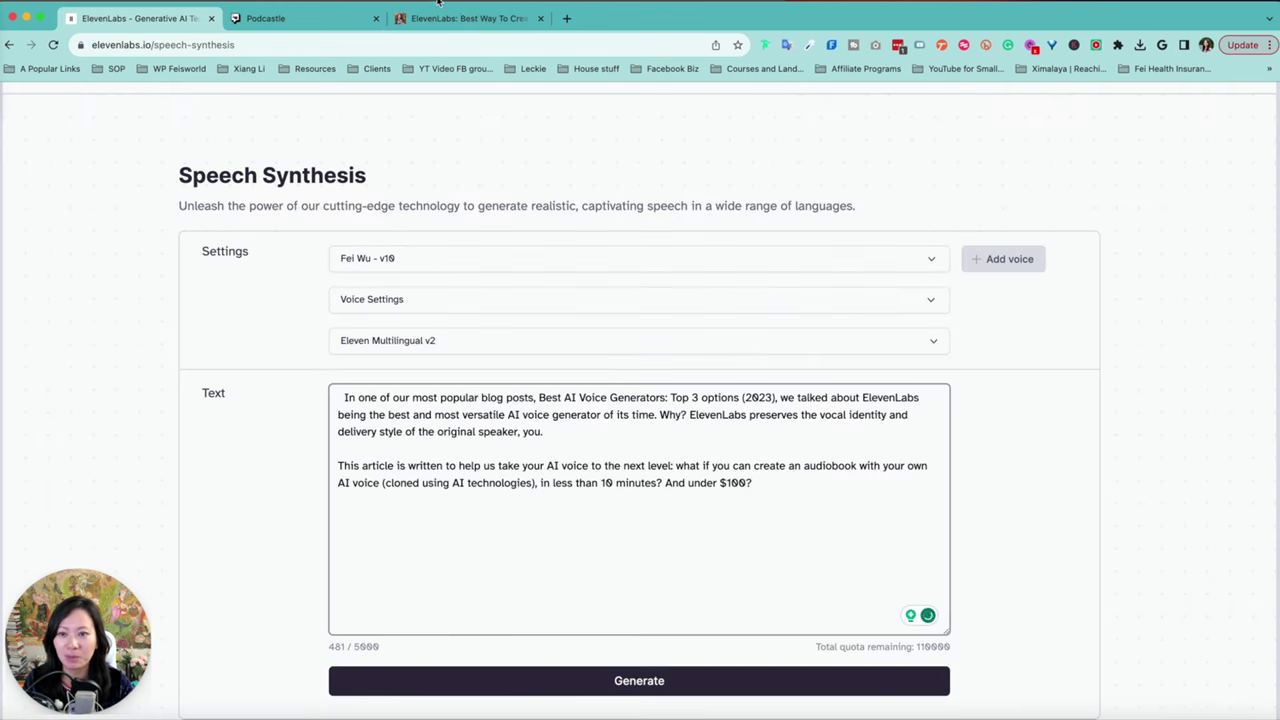
pyautogui.press('super+3')
# Step: Append the blog's high production cost section (1273/5000 characters) and generate the speech
pyautogui.scroll(-5, 1027, 509)
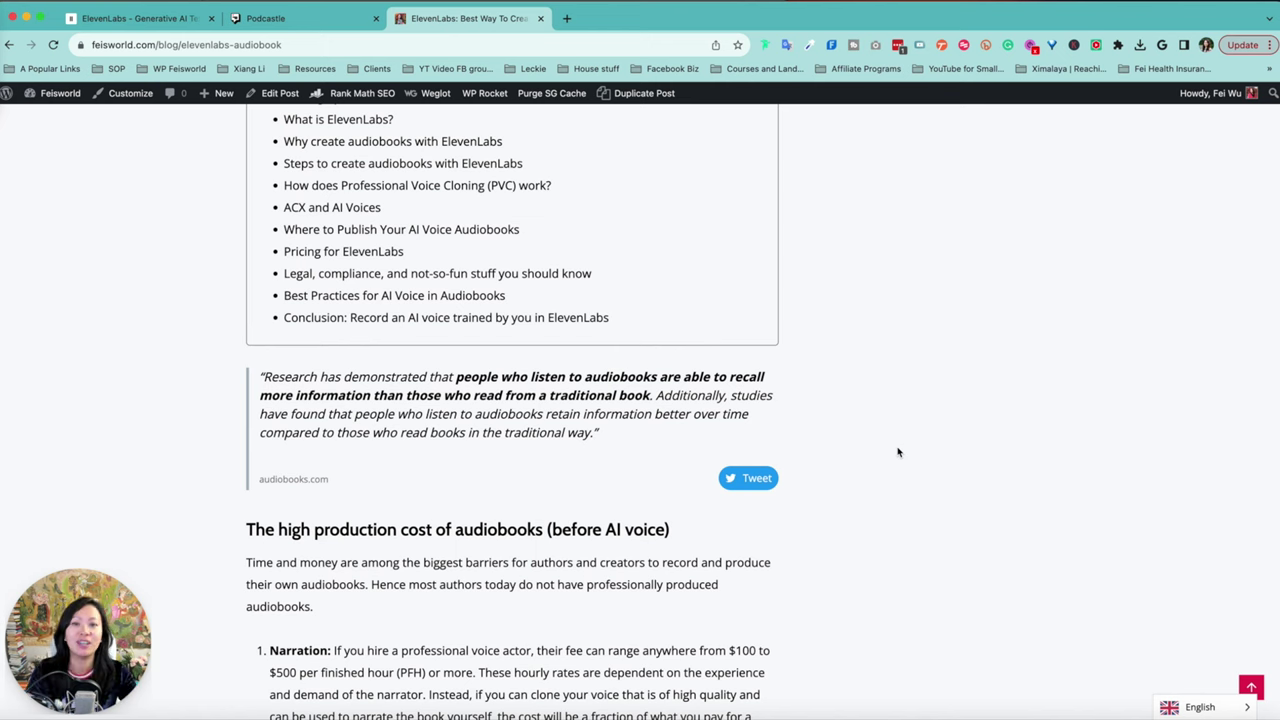
pyautogui.scroll(-1, 854, 446)
pyautogui.scroll(-3, 837, 583)
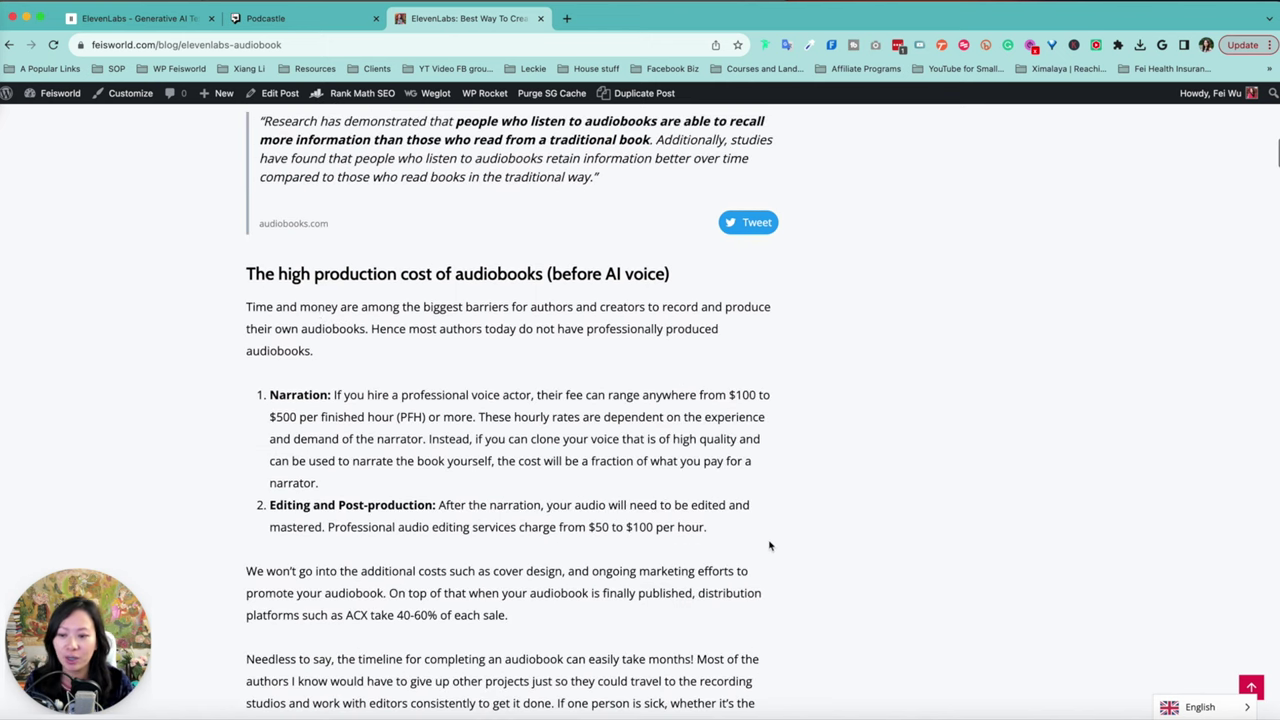
pyautogui.moveTo(246, 272); pyautogui.dragTo(712, 532)
pyautogui.press('super+1')
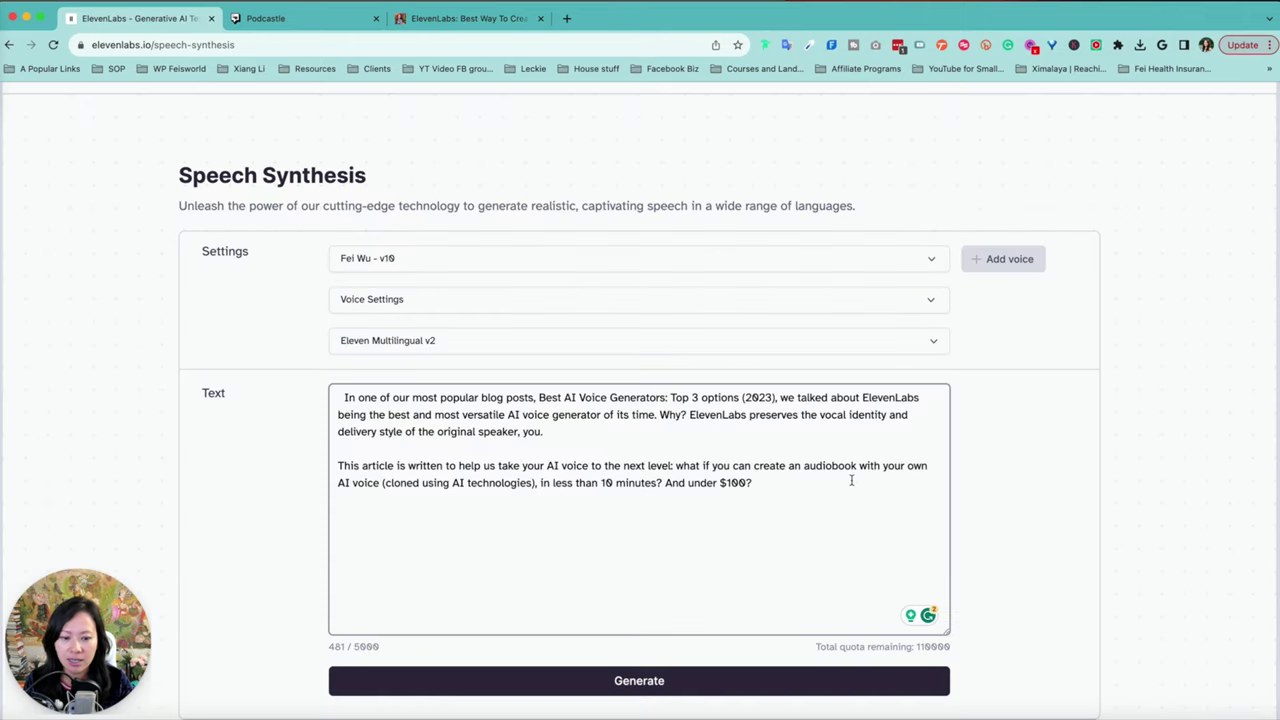
pyautogui.press('super+v')
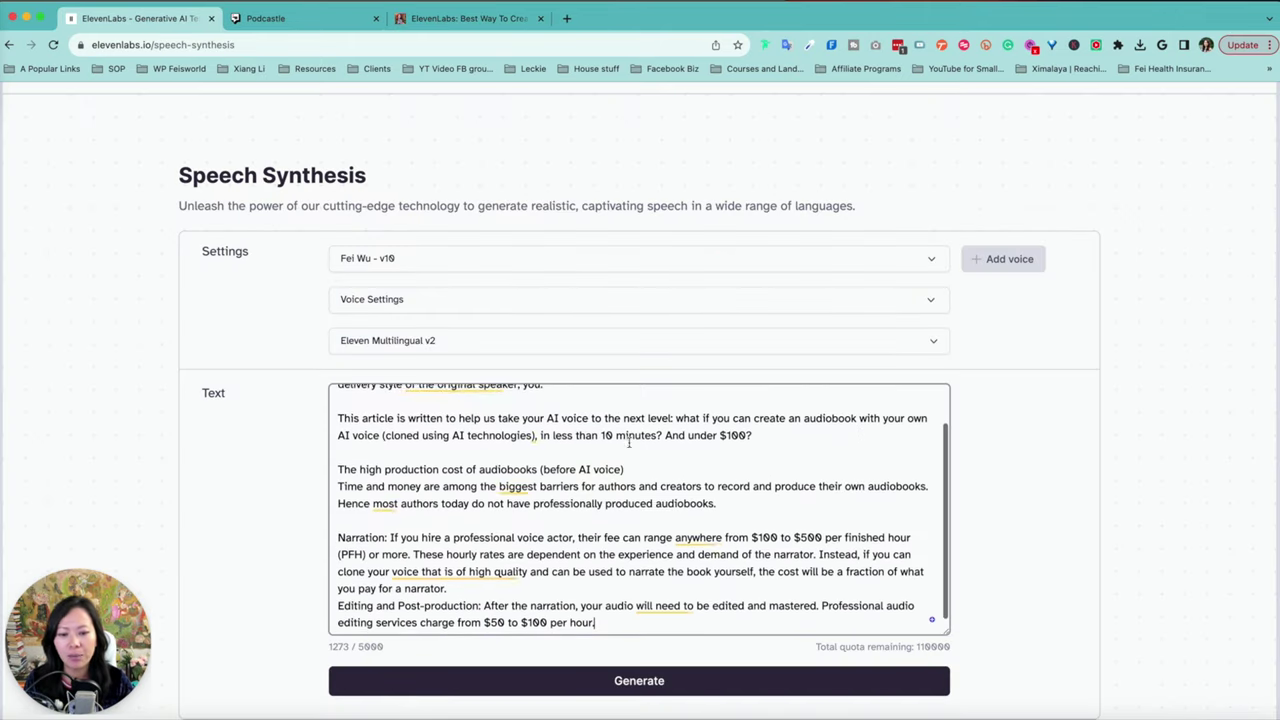
pyautogui.scroll(-1, 386, 491)
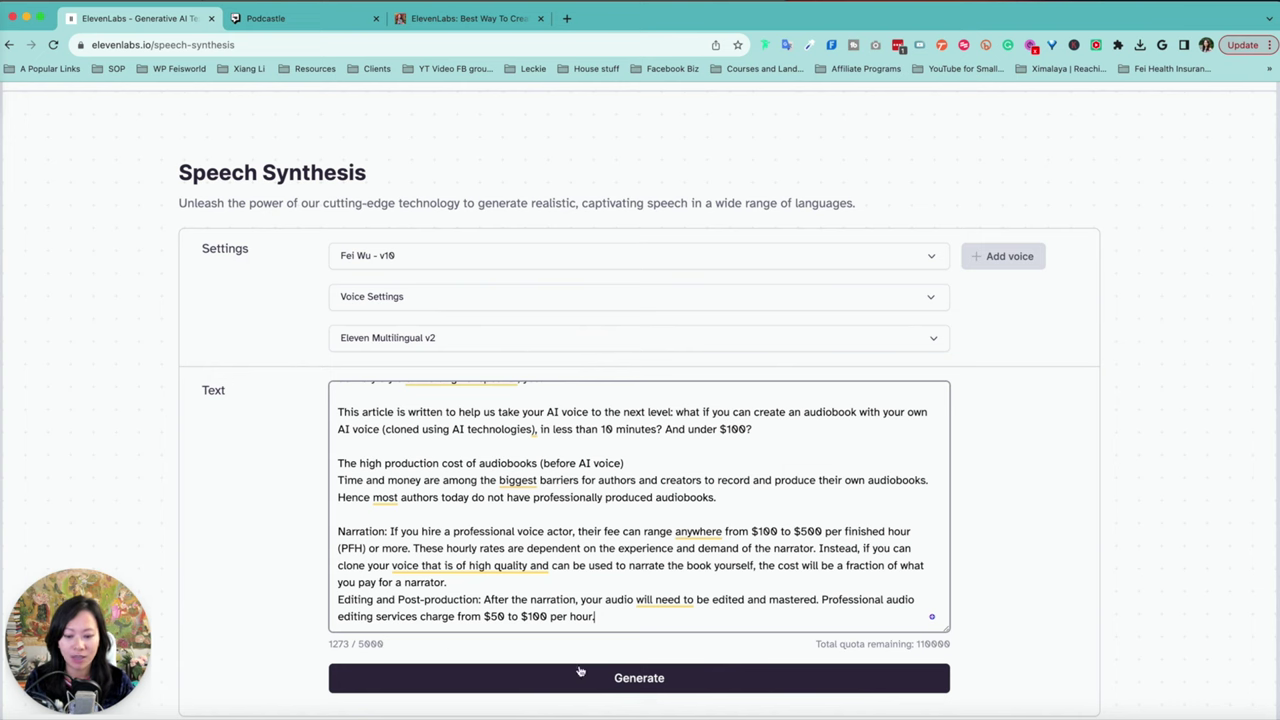
pyautogui.click(610, 677)
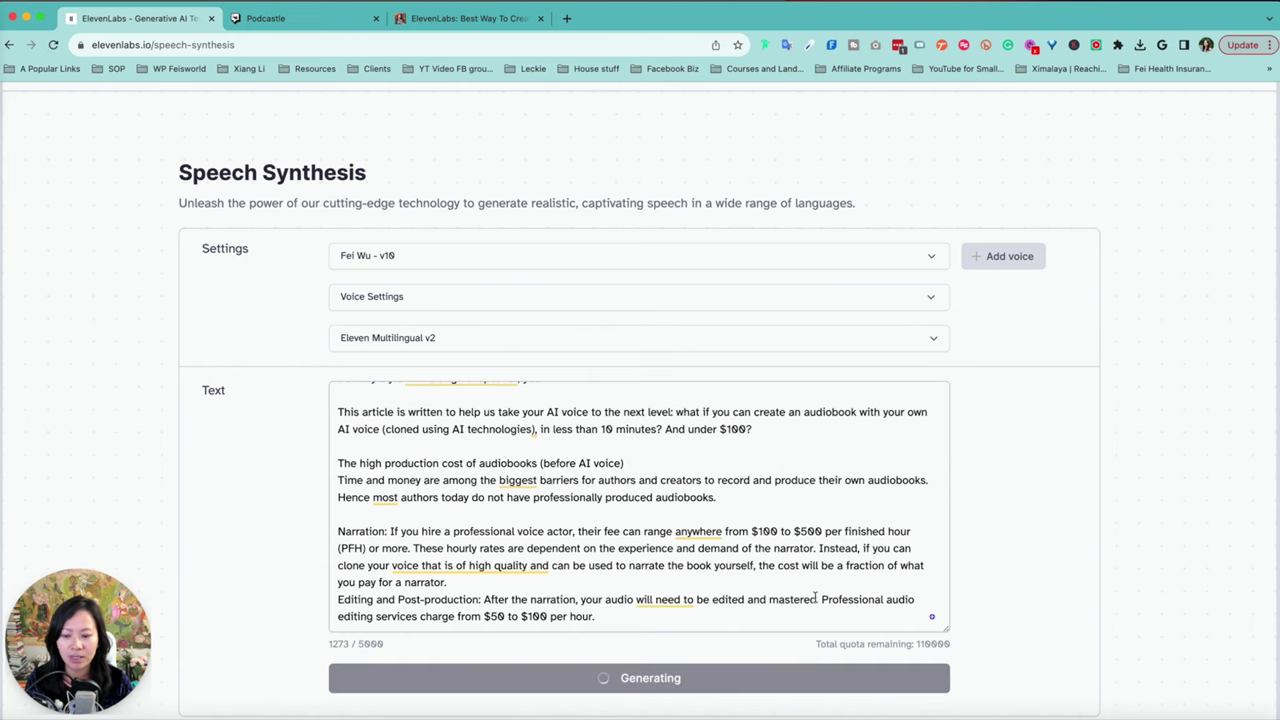
# Step: Generate a 1:25 narration clip in the v10 cloned voice and expand the Voice Settings sliders
pyautogui.click(410, 297)
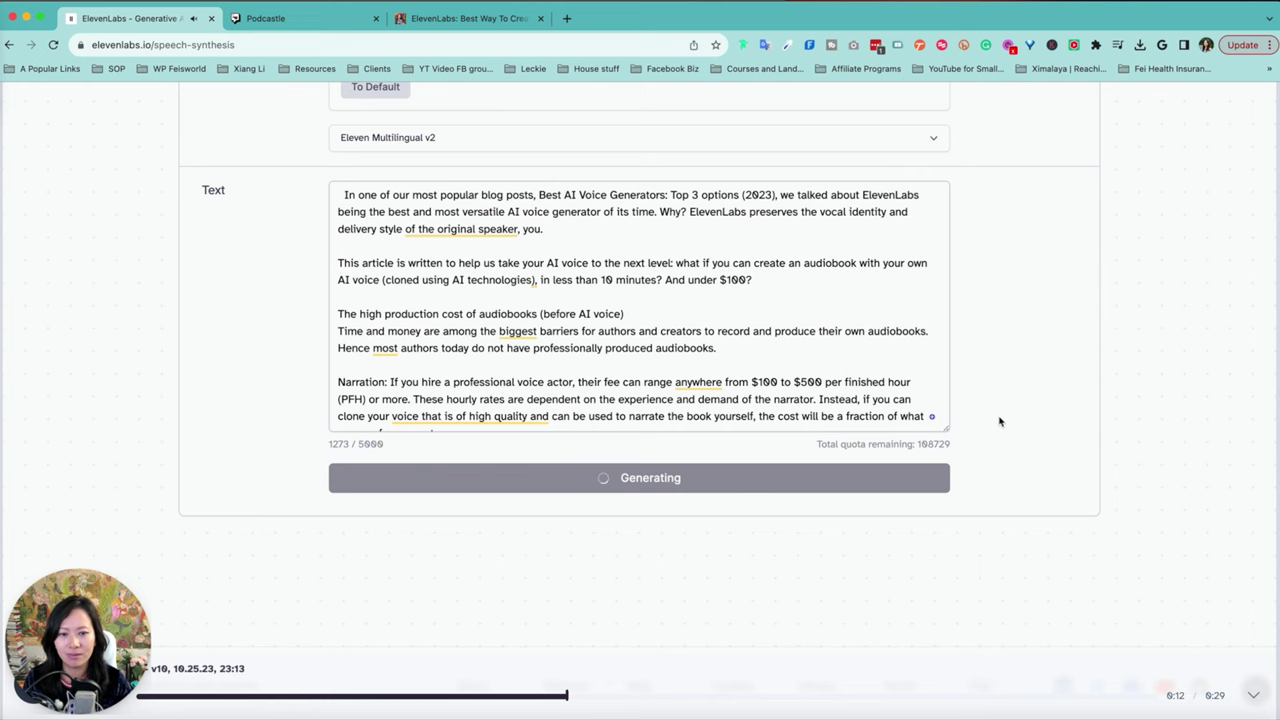
pyautogui.scroll(2, 1002, 400)
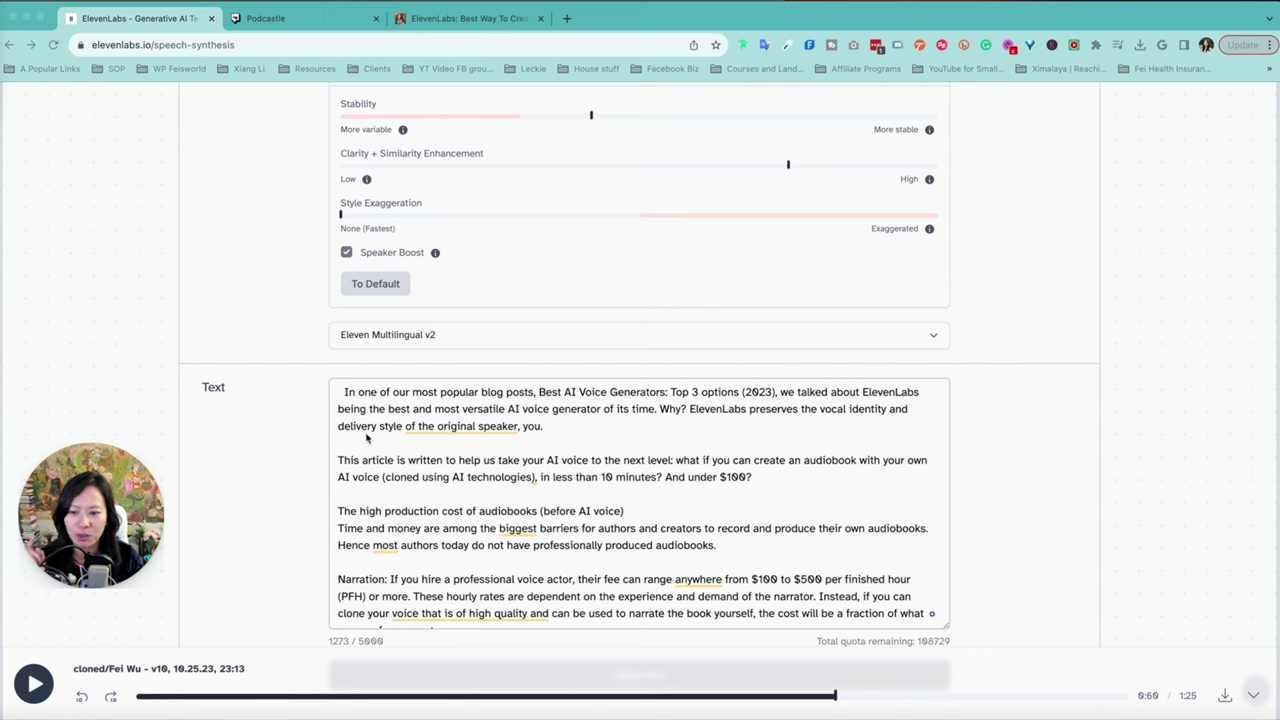
# Step: Delete the stray leading space at the start of the narration text
pyautogui.click(345, 392)
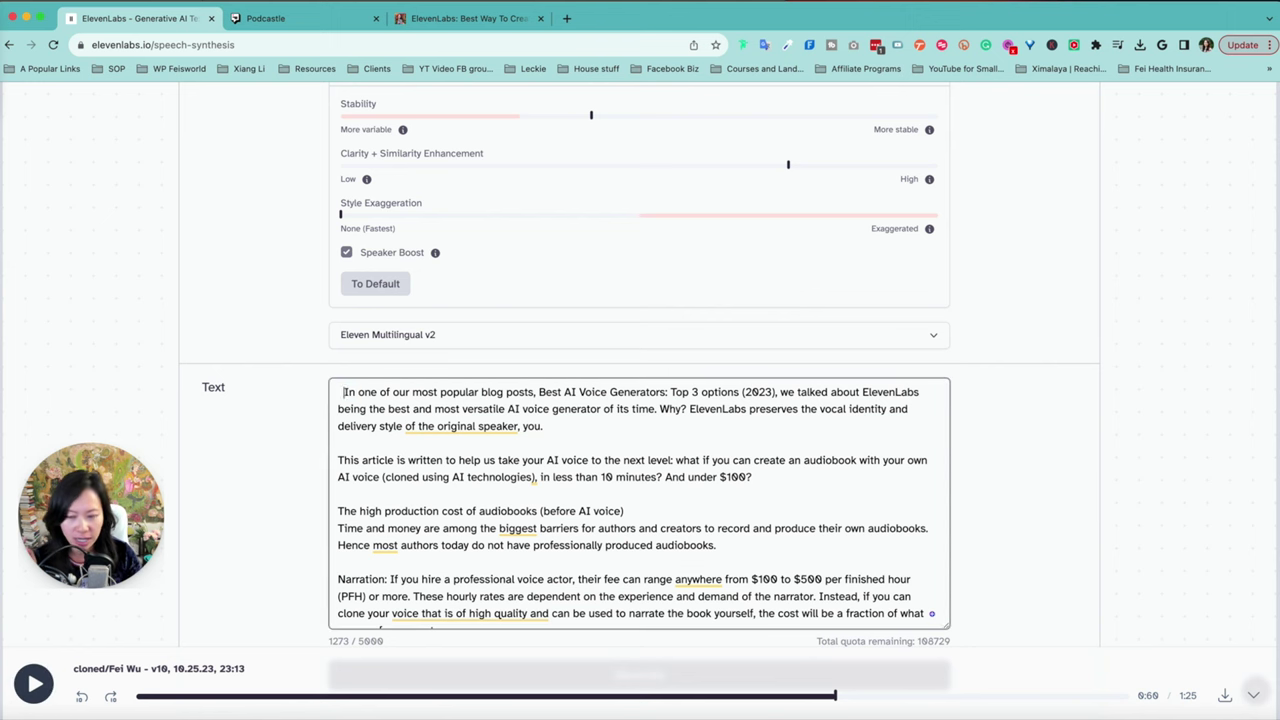
pyautogui.press('BackSpace')
pyautogui.press('BackSpace')
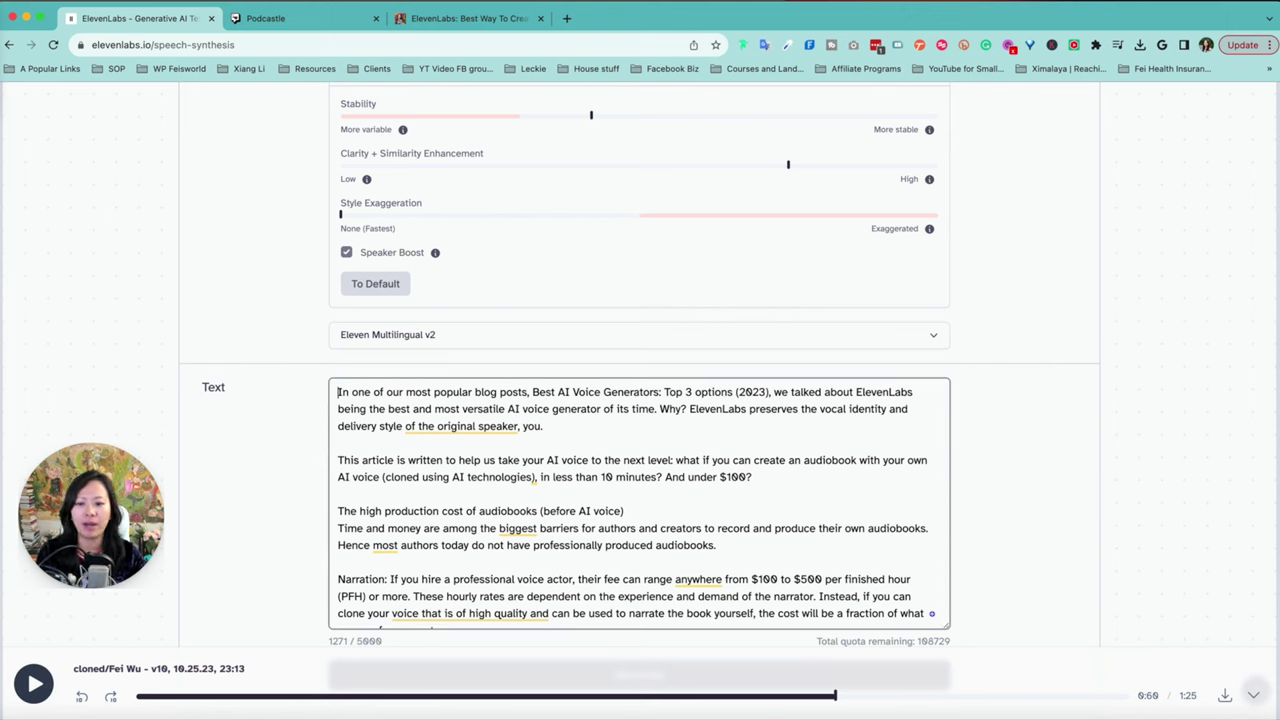
pyautogui.scroll(3, 735, 300)
pyautogui.scroll(-3, 719, 286)
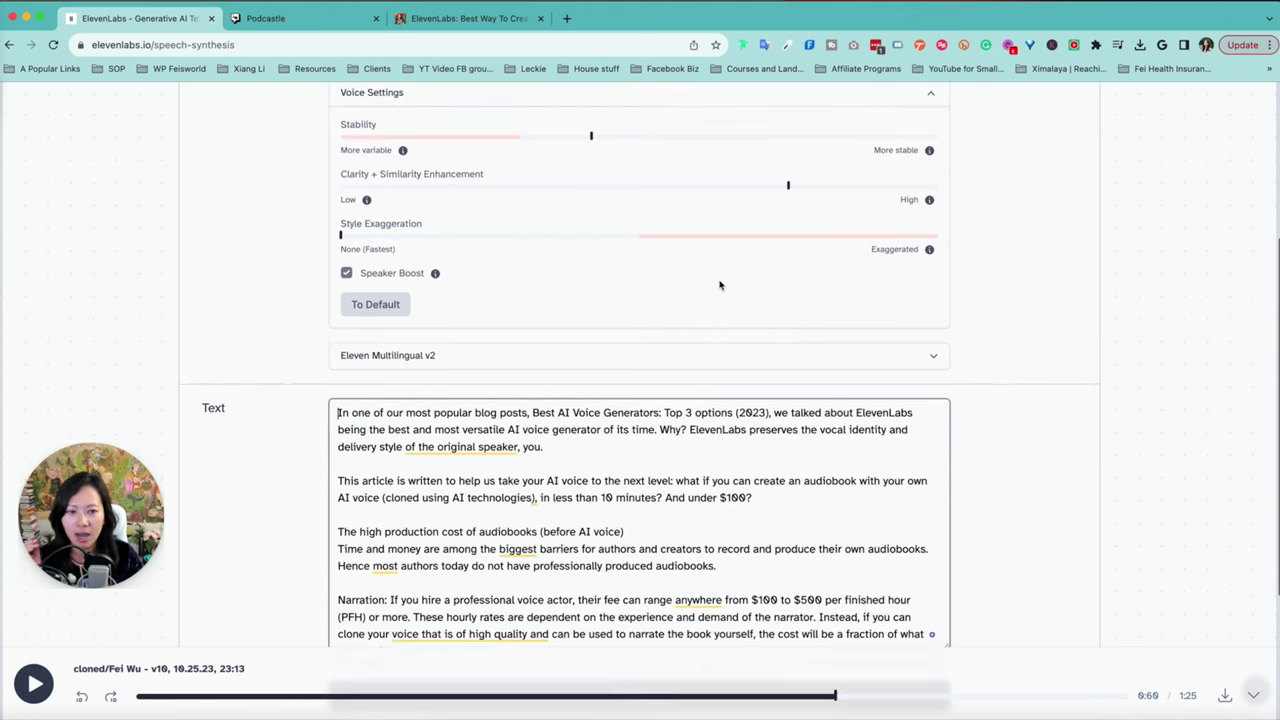
pyautogui.scroll(2, 719, 286)
# Step: Lower Stability to about 39% and raise Style Exaggeration to about 3%
pyautogui.moveTo(592, 252)
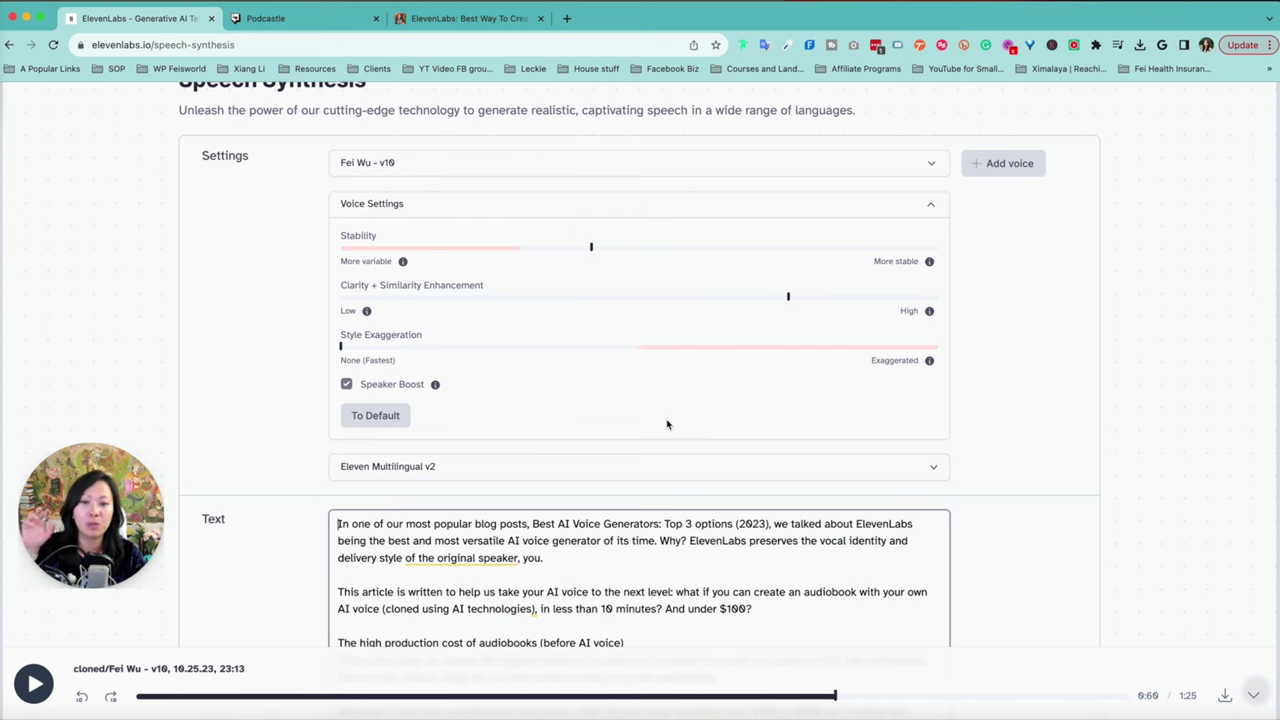
pyautogui.click(586, 249)
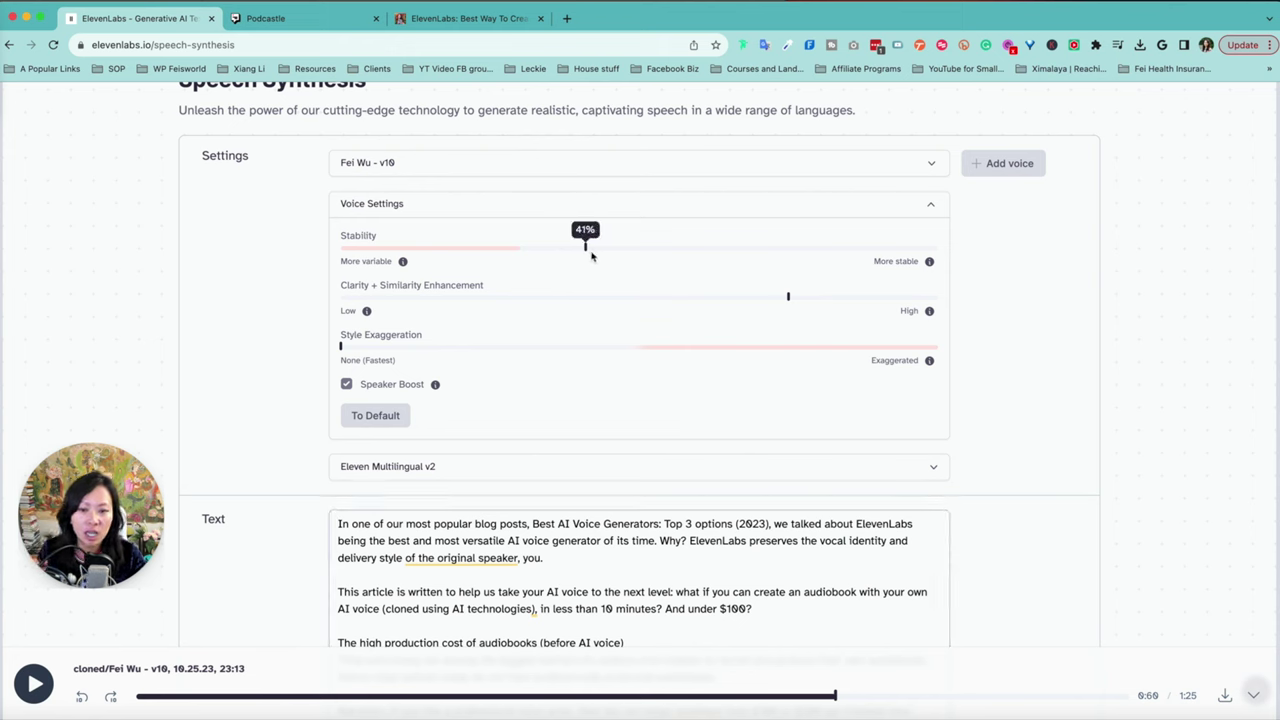
pyautogui.moveTo(591, 257); pyautogui.dragTo(575, 266)
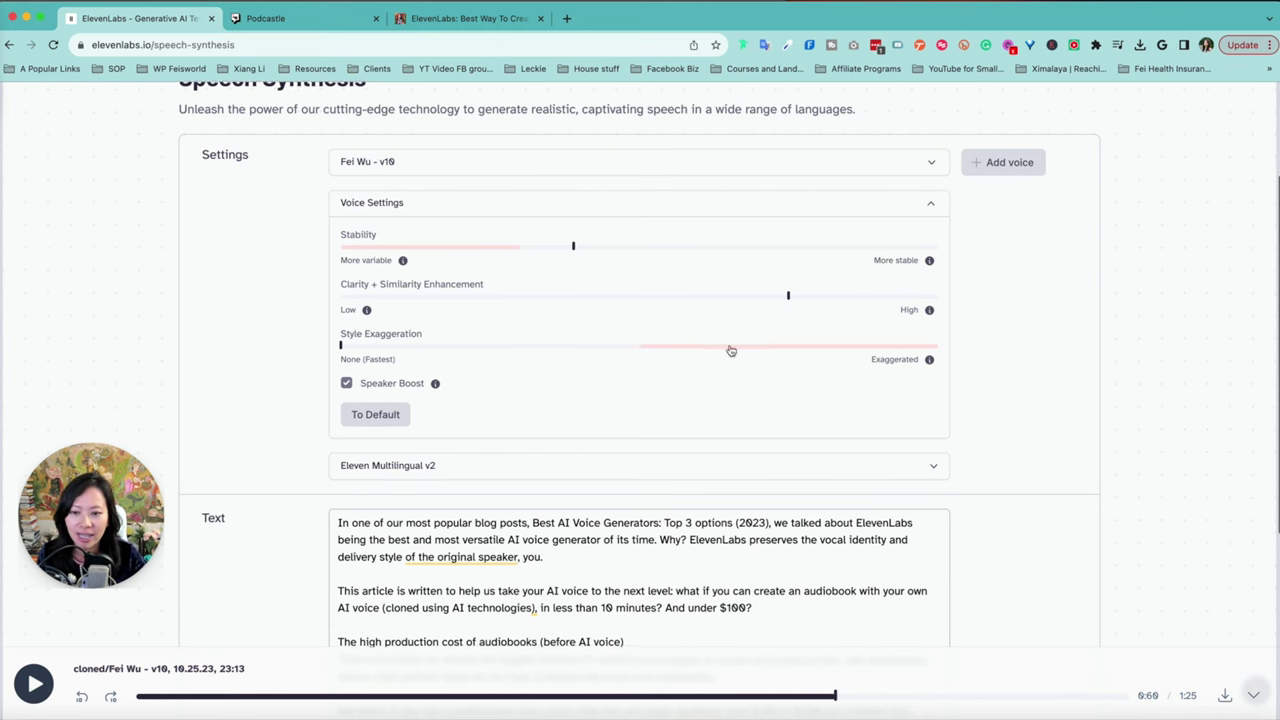
pyautogui.scroll(-1, 357, 397)
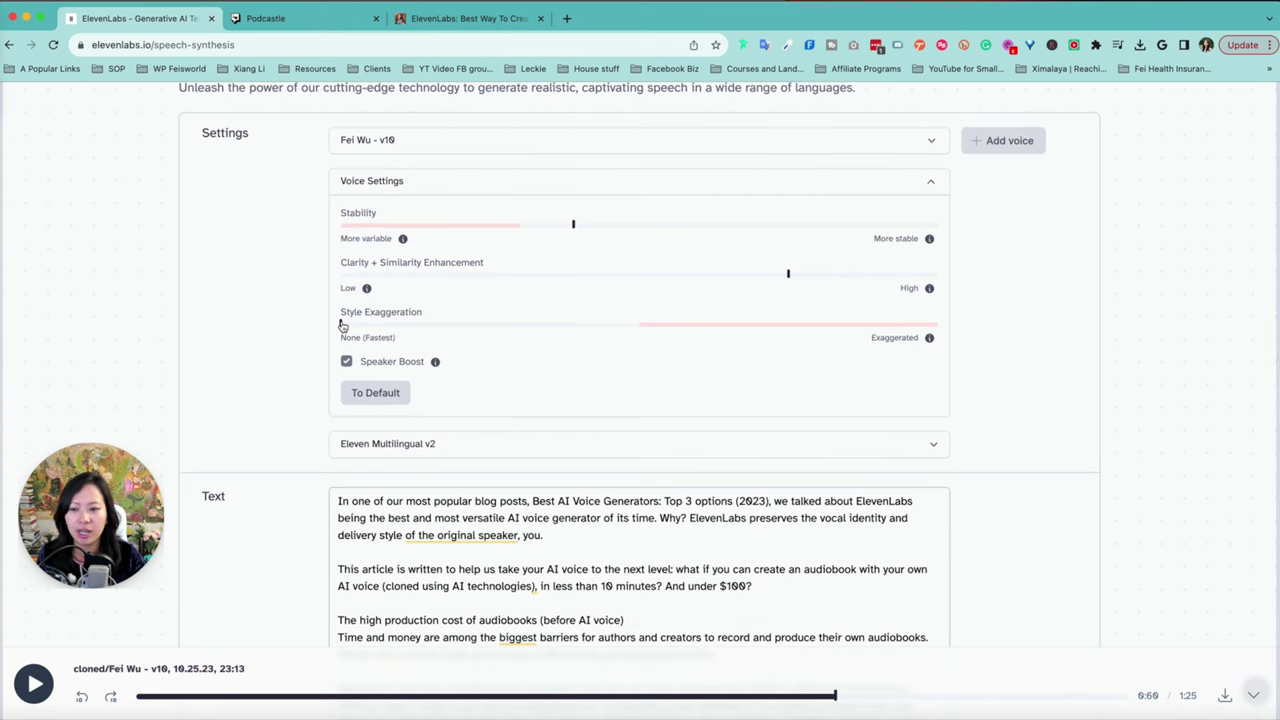
pyautogui.moveTo(342, 324); pyautogui.dragTo(373, 325)
pyautogui.scroll(-5, 373, 325)
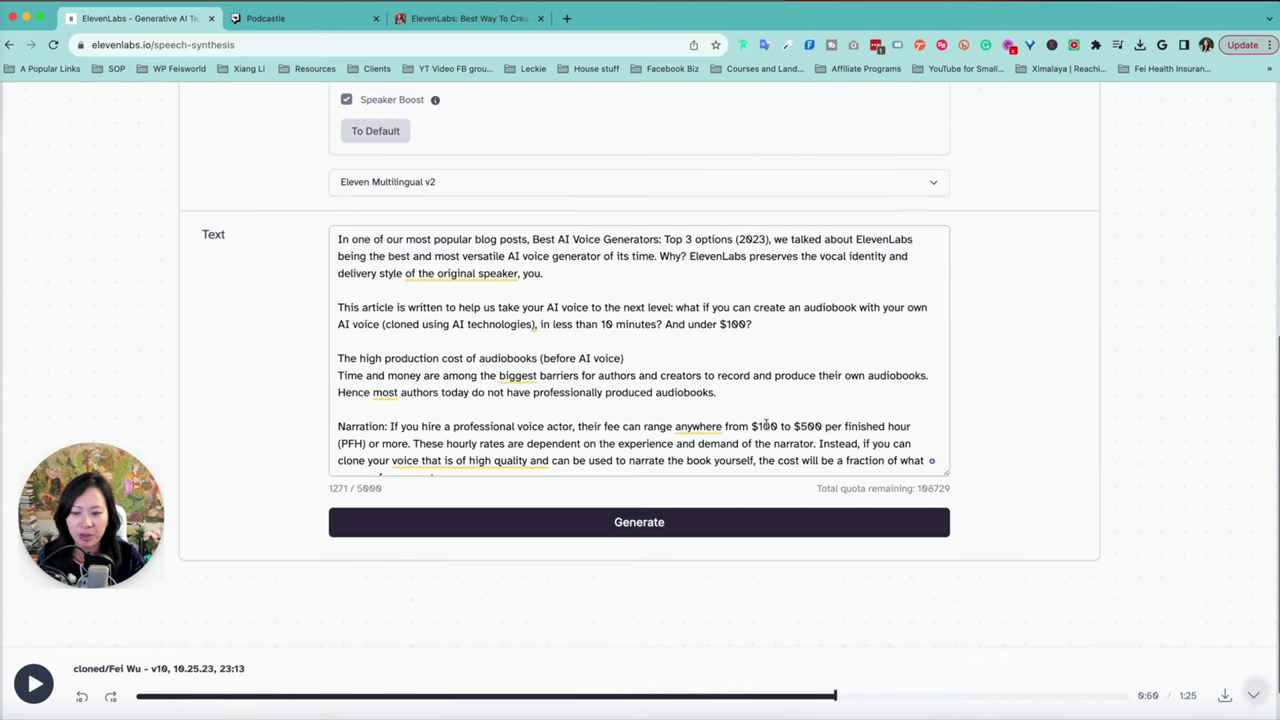
# Step: Regenerate the narration with the adjusted settings, then return Style Exaggeration to 0%
pyautogui.click(654, 527)
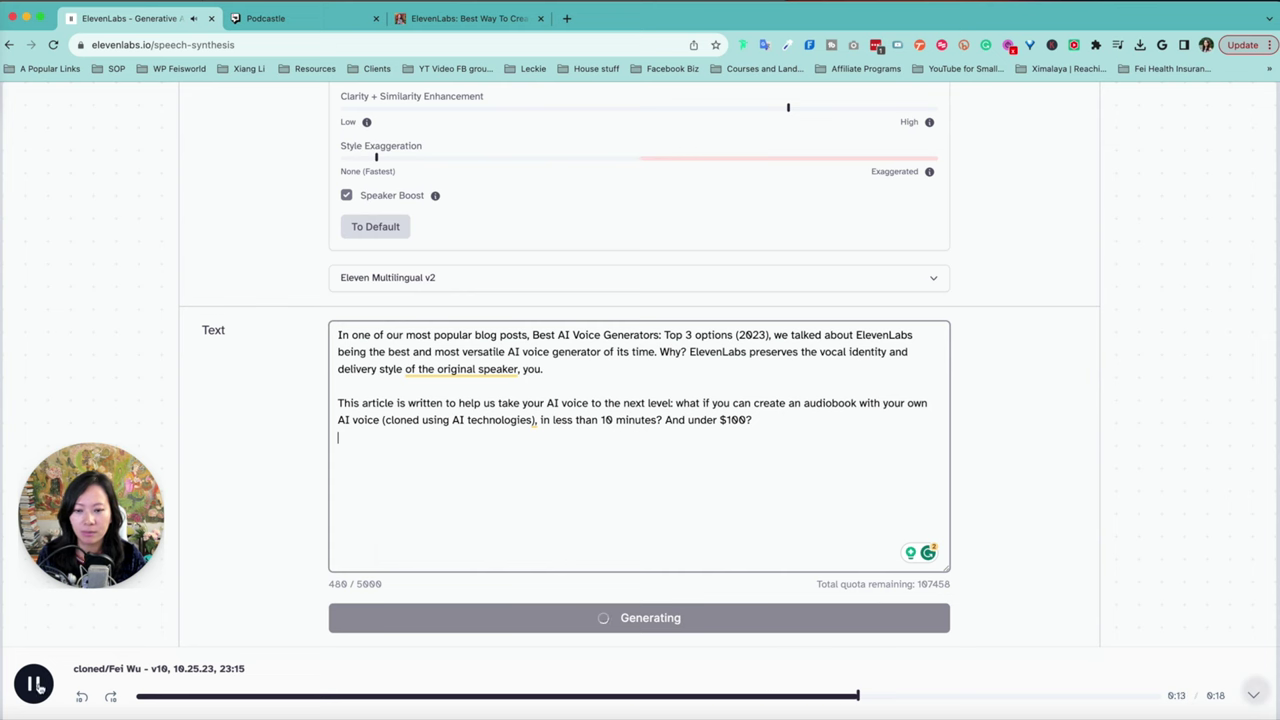
pyautogui.moveTo(376, 294); pyautogui.dragTo(340, 295)
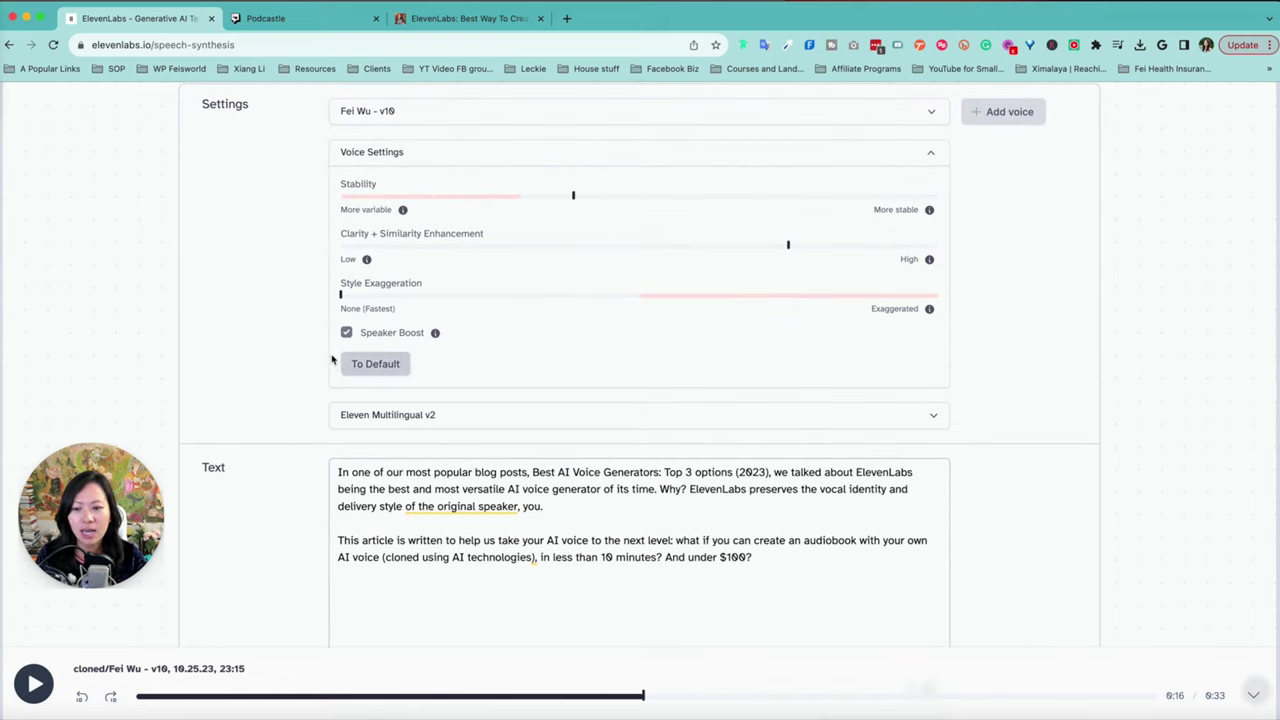
# Step: Restore the Voice Settings to their defaults, putting Stability back at 50%
pyautogui.click(383, 366)
pyautogui.scroll(2, 375, 362)
pyautogui.moveTo(367, 358)
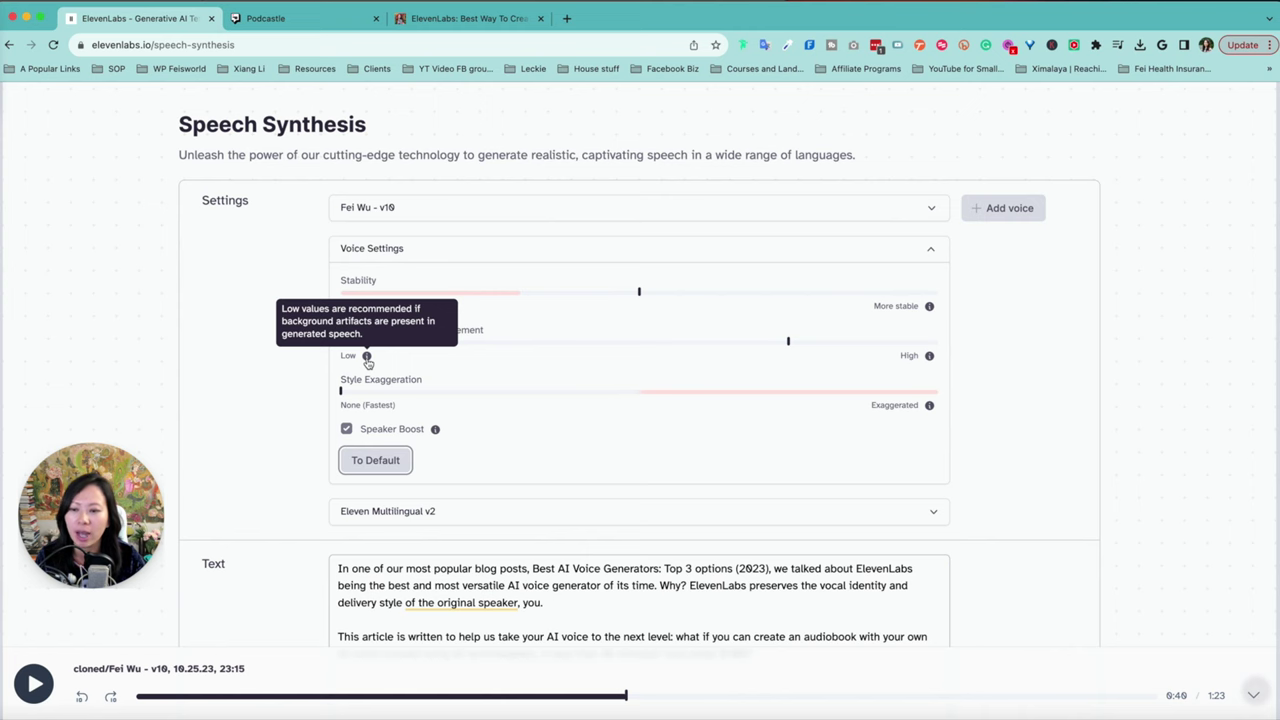
pyautogui.scroll(-1, 1258, 420)
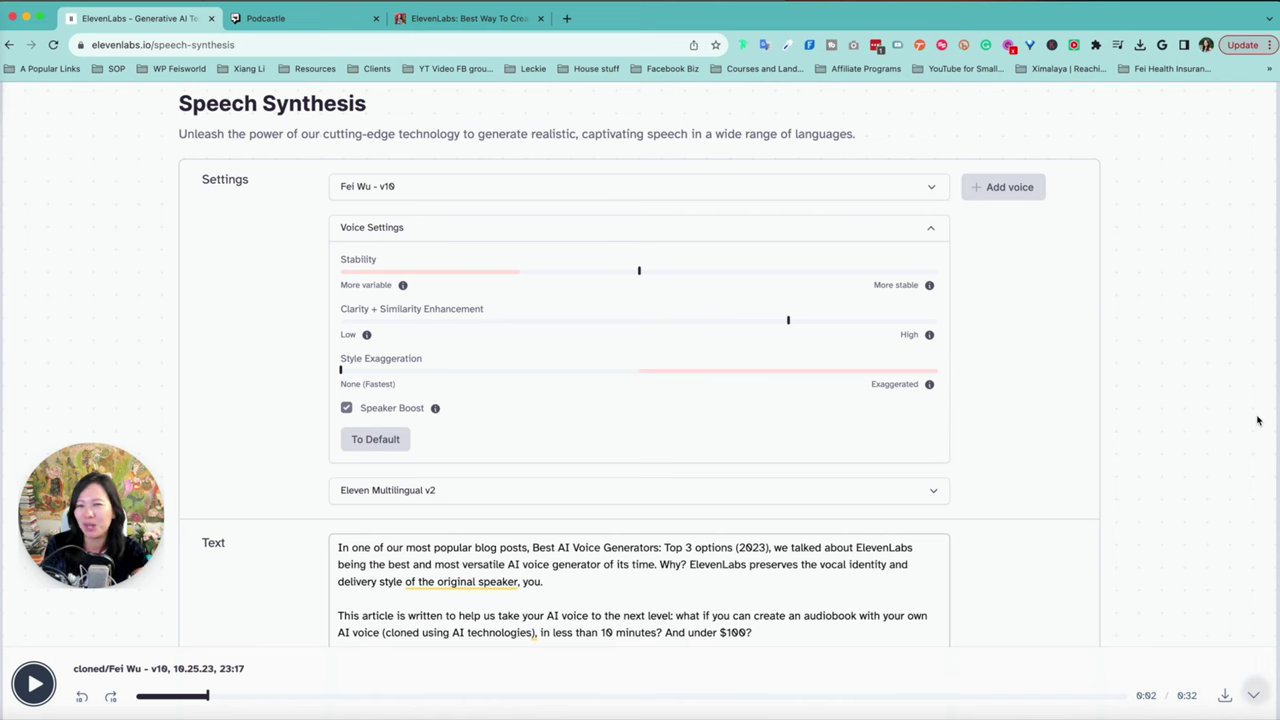
pyautogui.scroll(-4, 1258, 420)
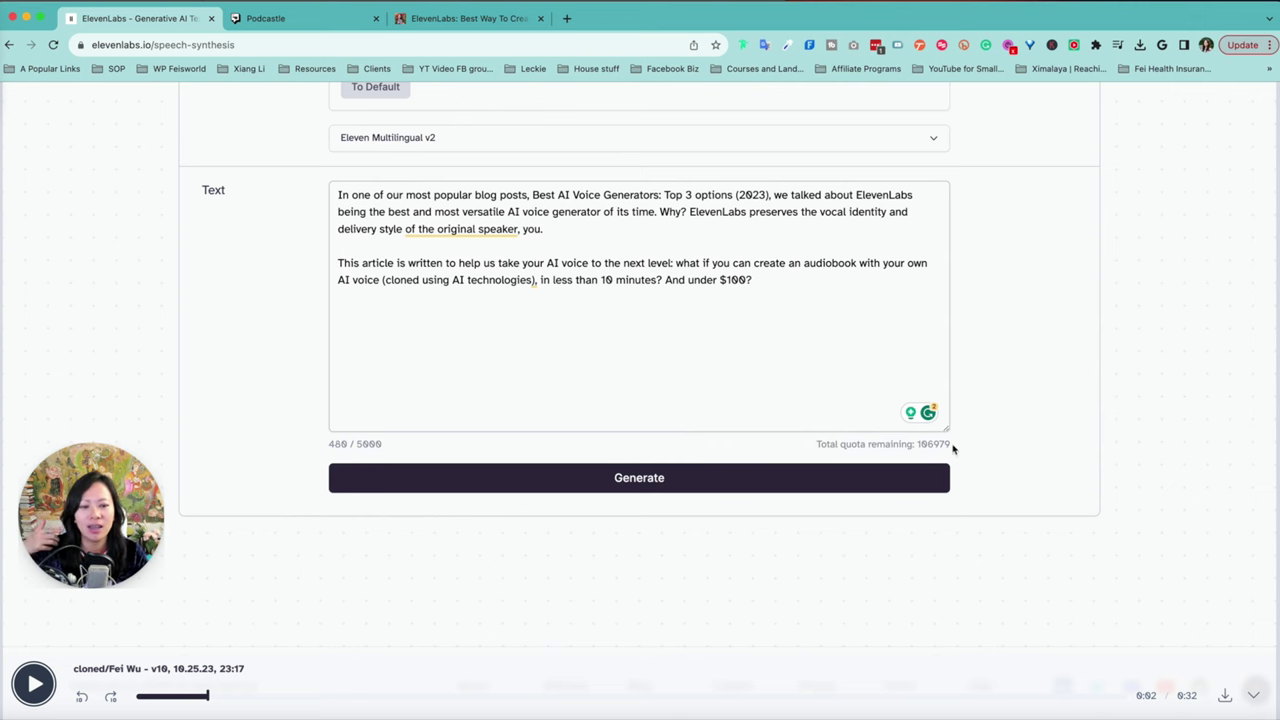
# Step: Highlight the remaining 106979-character quota figure
pyautogui.moveTo(952, 446); pyautogui.dragTo(914, 443)
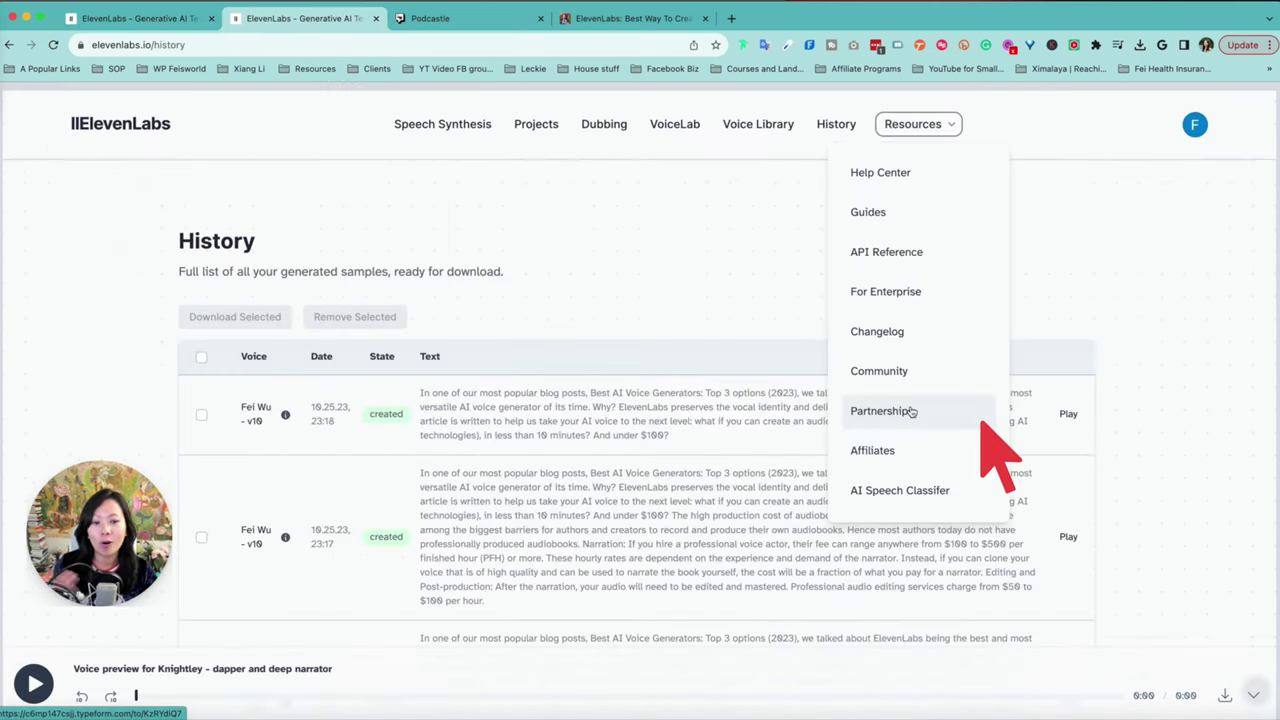
# Step: Open the Join our Affiliate Program page, then show the Resources links again
pyautogui.click(929, 457)
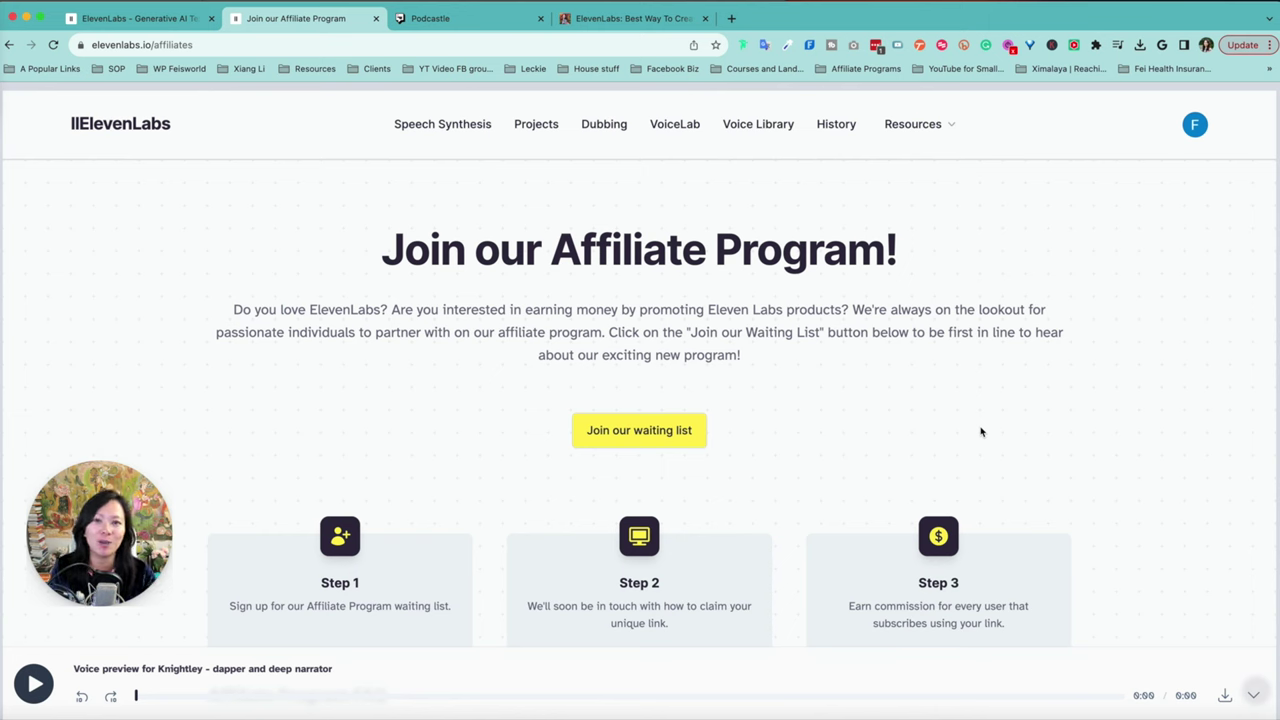
pyautogui.click(922, 130)
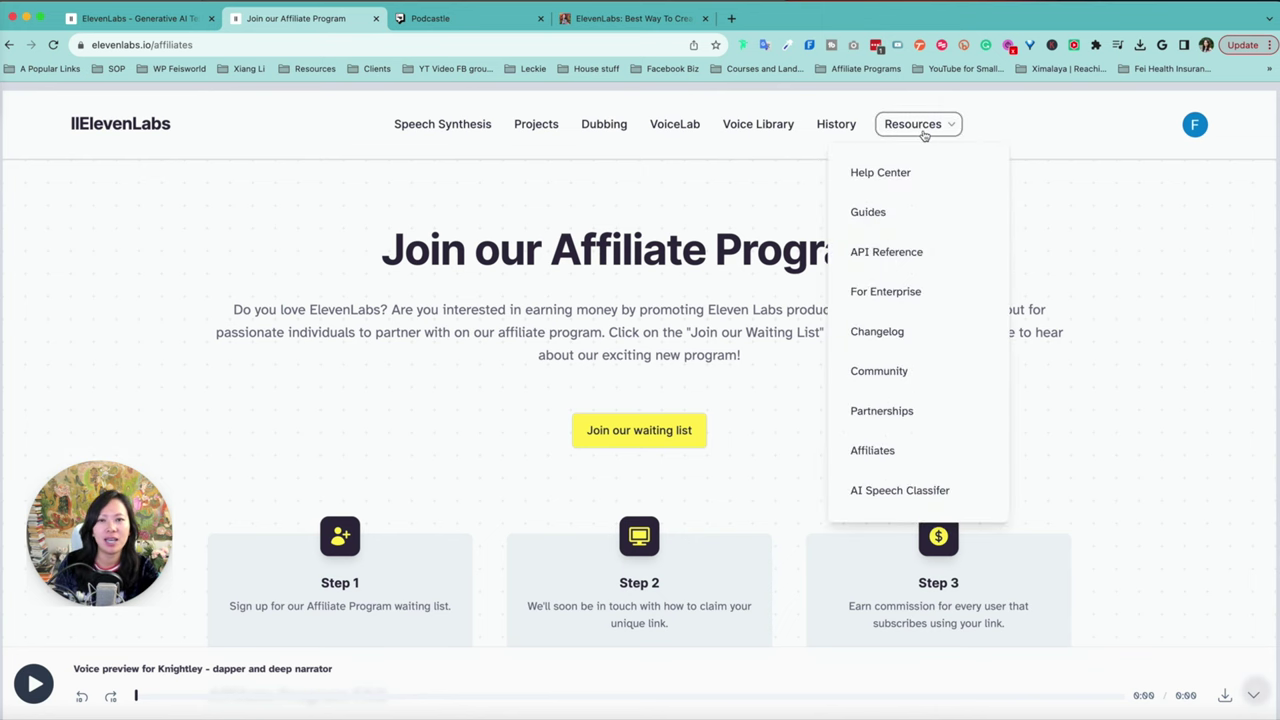